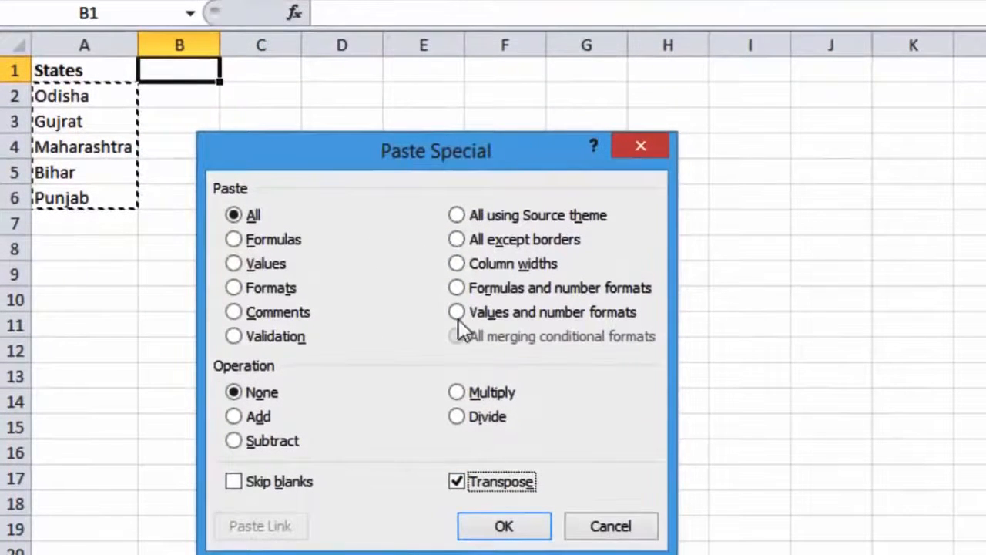
# Paste the copied state names transposed across row 1, starting at cell B1.
pyautogui.click(508, 527)
pyautogui.click(263, 112)
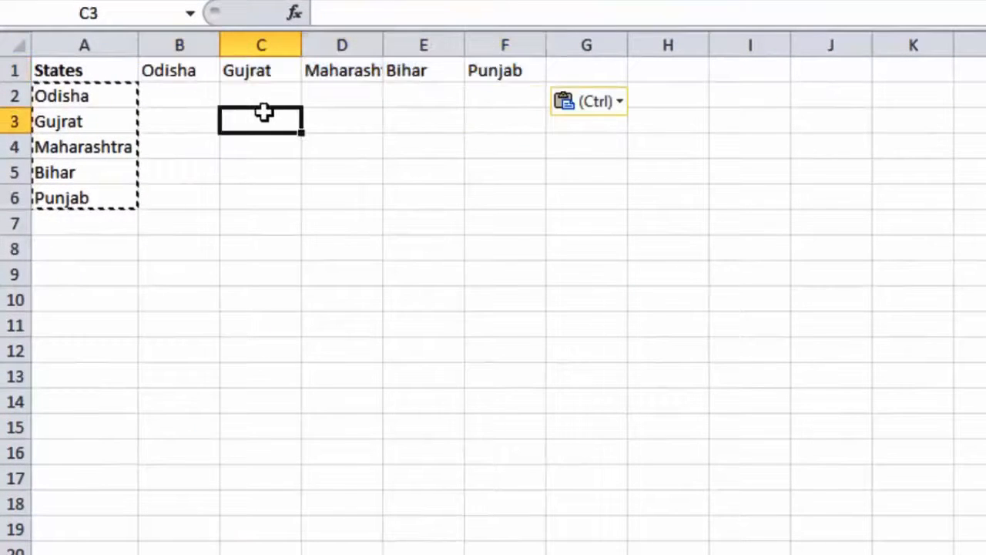
pyautogui.click(212, 112)
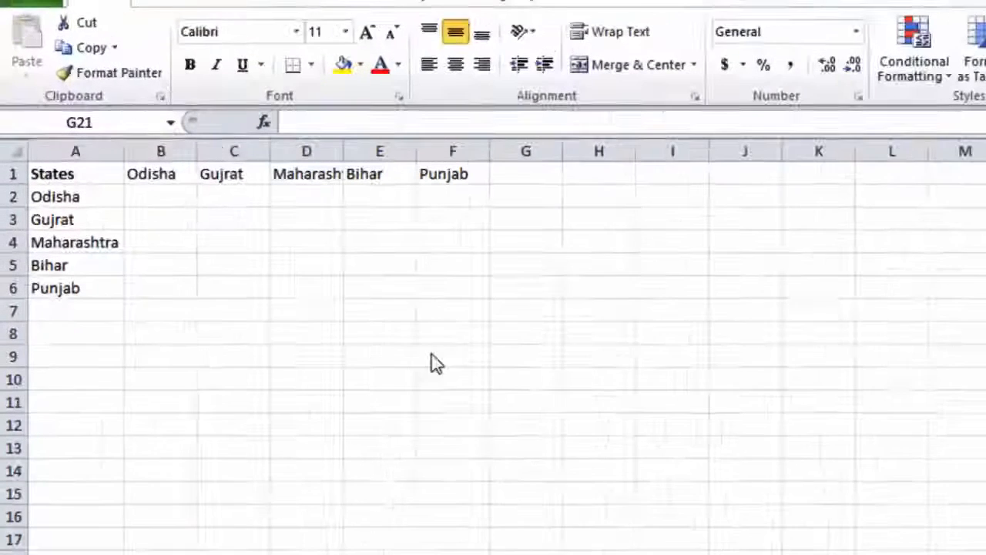
# Review the States column, the Odisha city list and the empty StateName and CityName table.
pyautogui.click(177, 199)
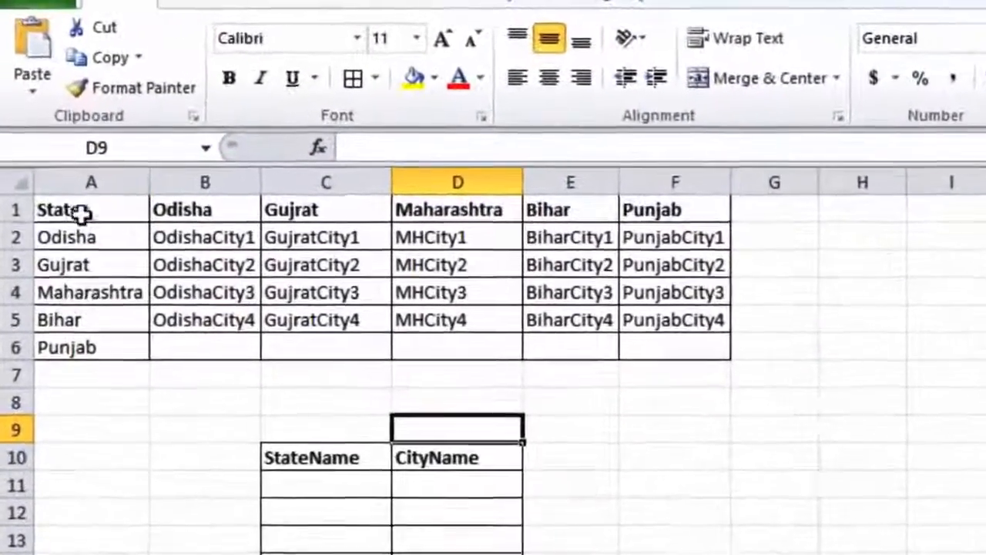
pyautogui.moveTo(83, 214); pyautogui.dragTo(70, 371)
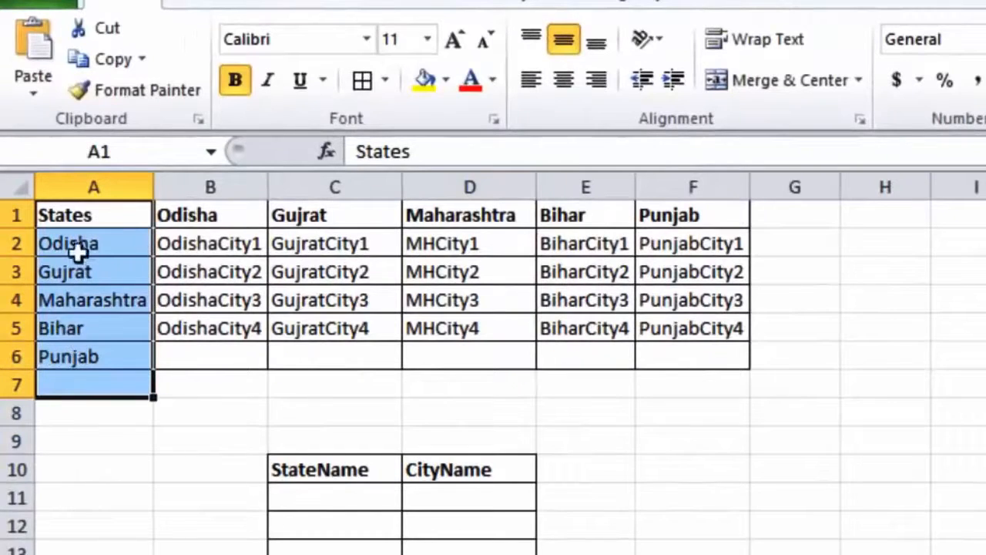
pyautogui.moveTo(217, 235); pyautogui.dragTo(244, 319)
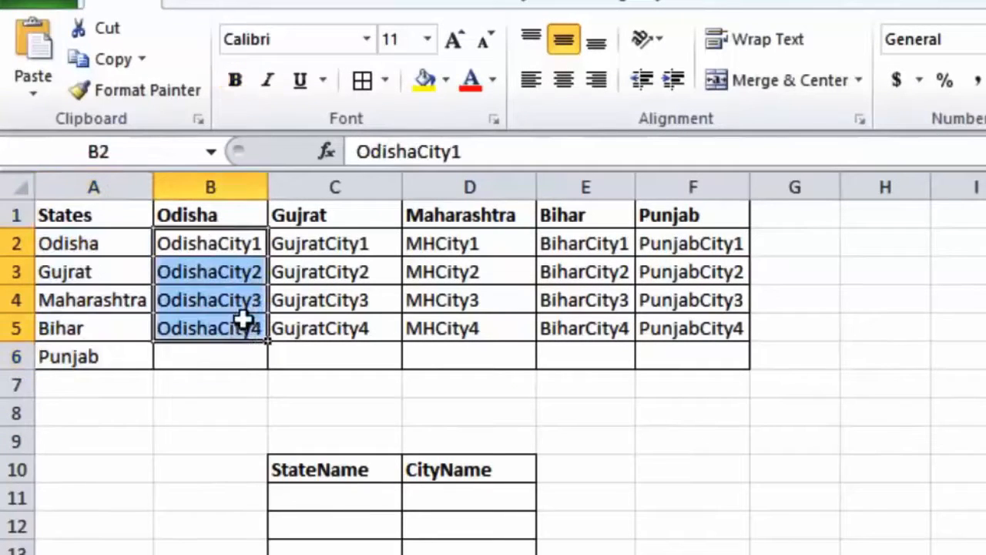
pyautogui.click(247, 217)
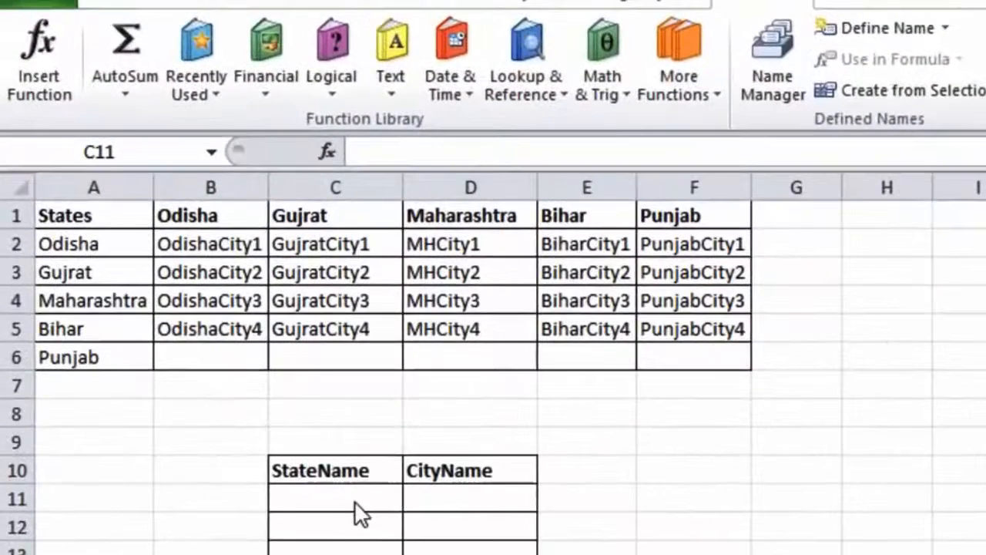
pyautogui.click(464, 495)
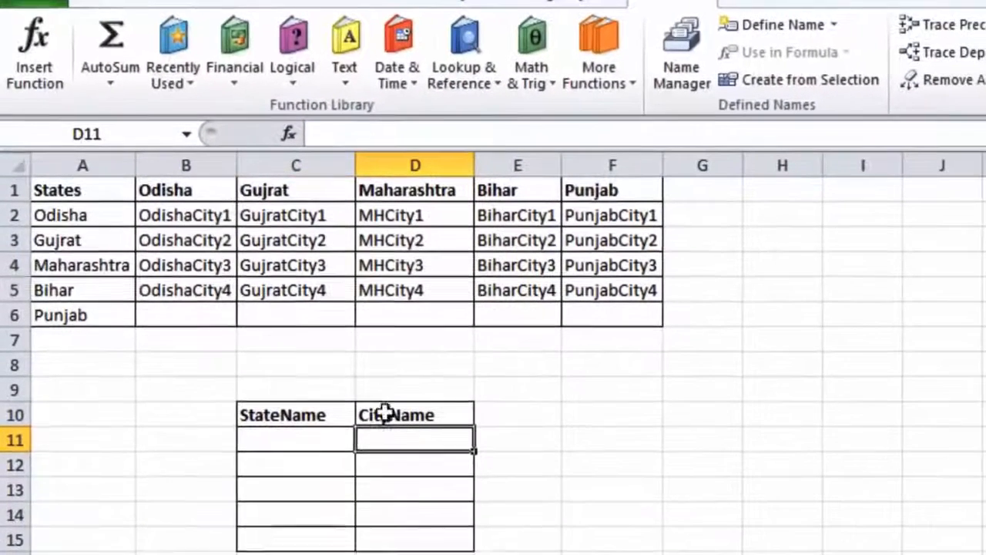
pyautogui.click(77, 389)
# Create a named range from A1:A6, taking the name States from the top row.
pyautogui.moveTo(104, 216); pyautogui.dragTo(93, 313)
pyautogui.click(106, 136)
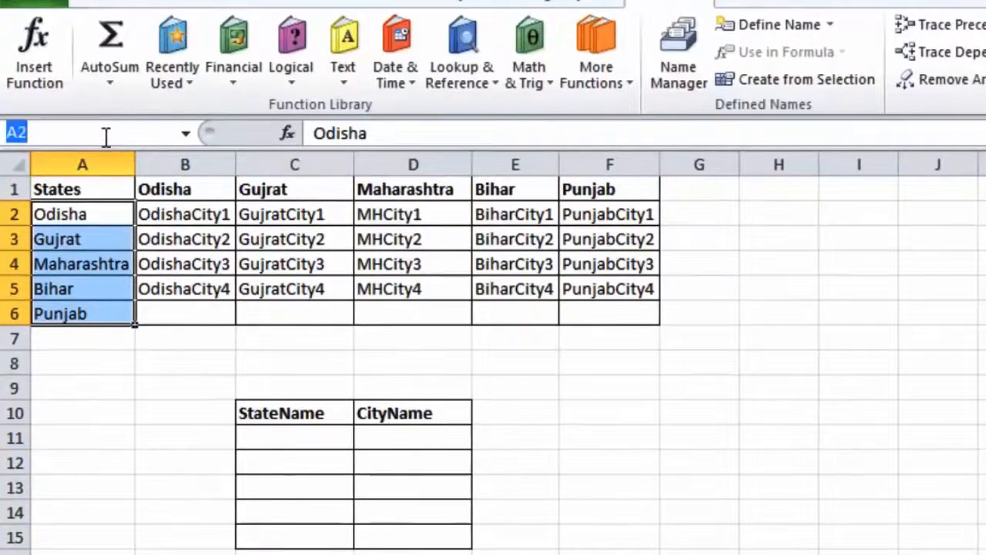
pyautogui.moveTo(105, 232); pyautogui.dragTo(97, 311)
pyautogui.click(103, 215)
pyautogui.click(91, 192)
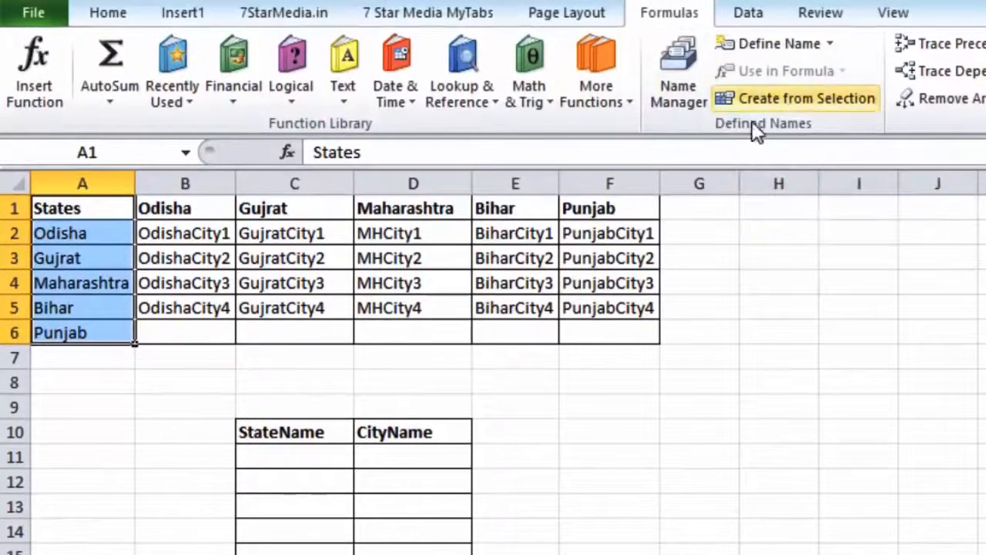
pyautogui.click(798, 99)
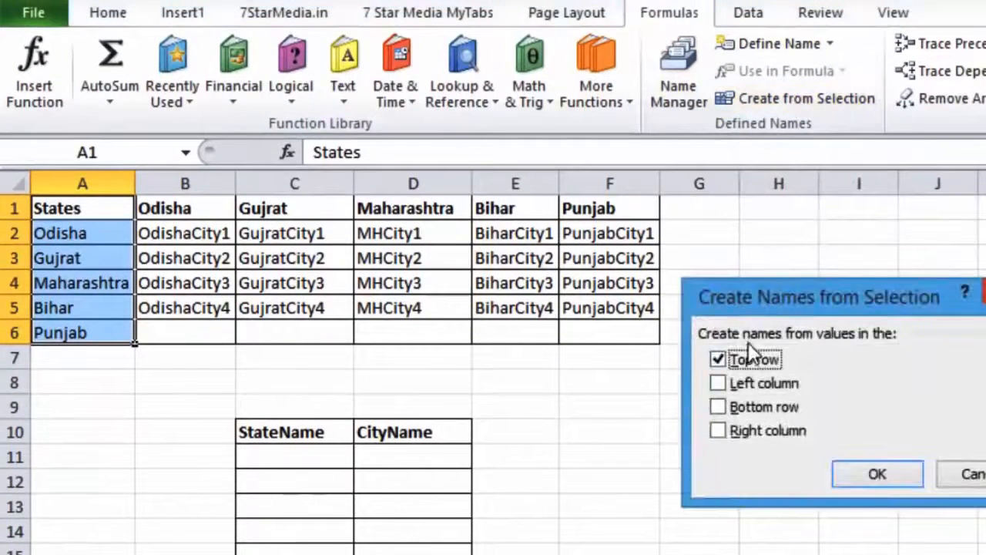
pyautogui.click(878, 473)
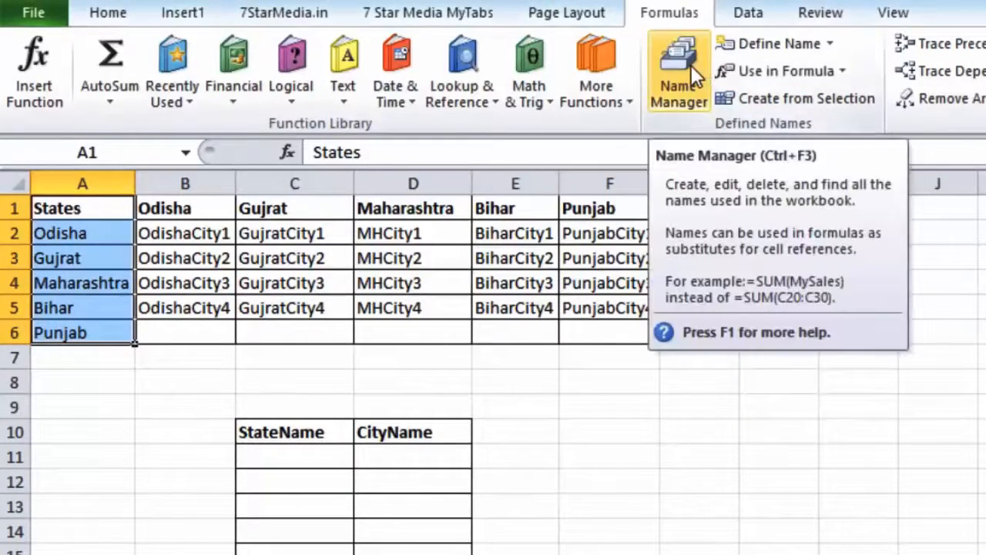
# Check the States name in the Name Manager and by selecting A2:A6.
pyautogui.click(691, 65)
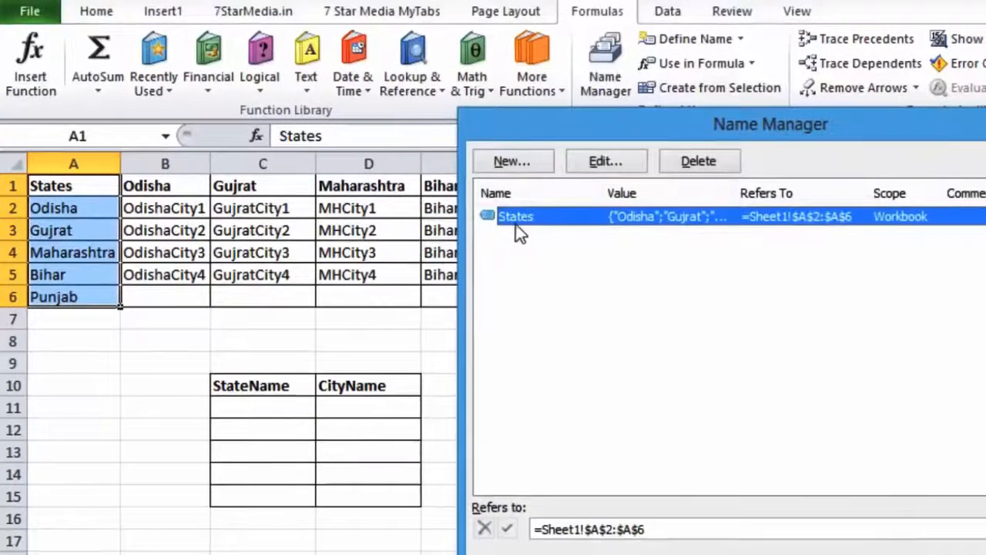
pyautogui.press('Escape')
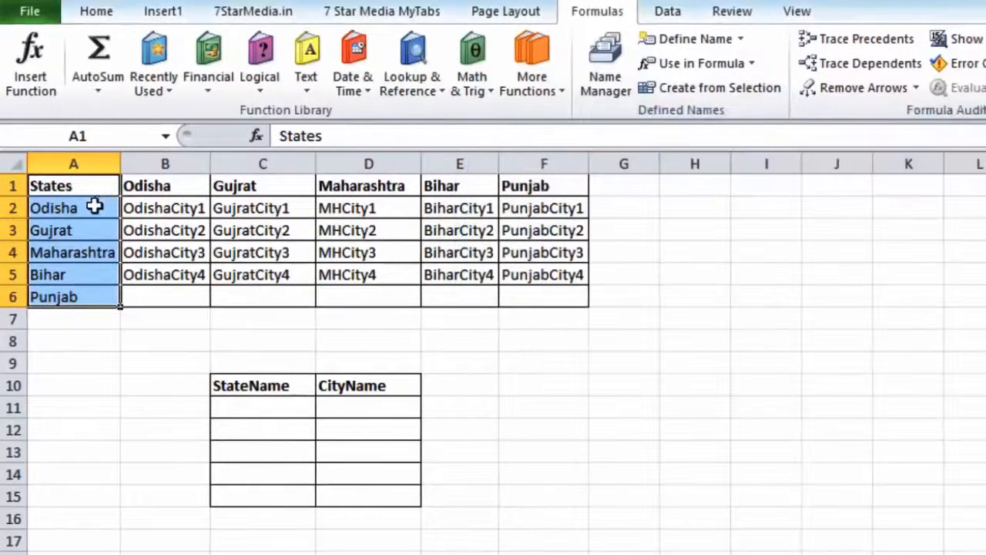
pyautogui.moveTo(94, 206); pyautogui.dragTo(84, 297)
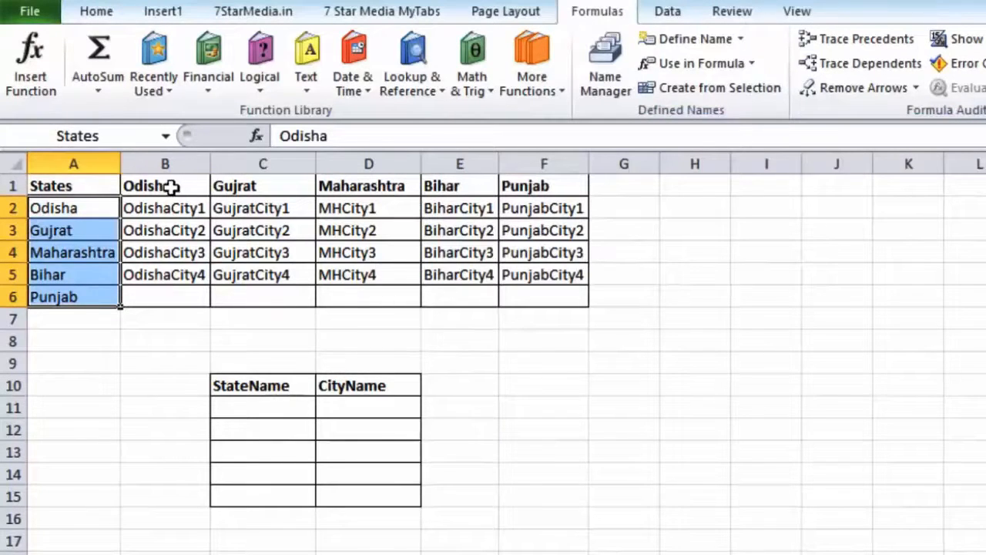
# Create named ranges for the city lists from B1:F5, using the top row as names.
pyautogui.moveTo(142, 206); pyautogui.dragTo(167, 282)
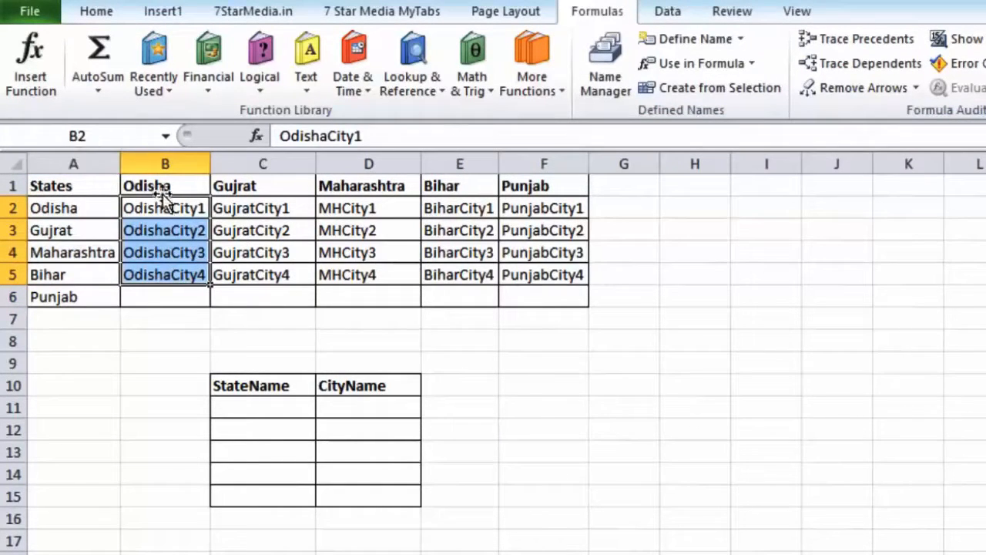
pyautogui.moveTo(162, 185); pyautogui.dragTo(530, 273)
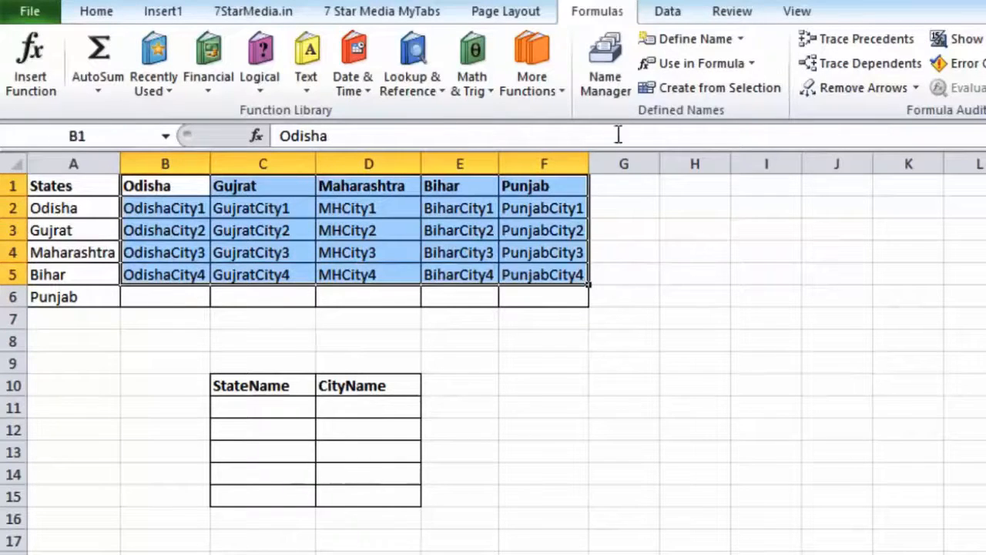
pyautogui.click(678, 88)
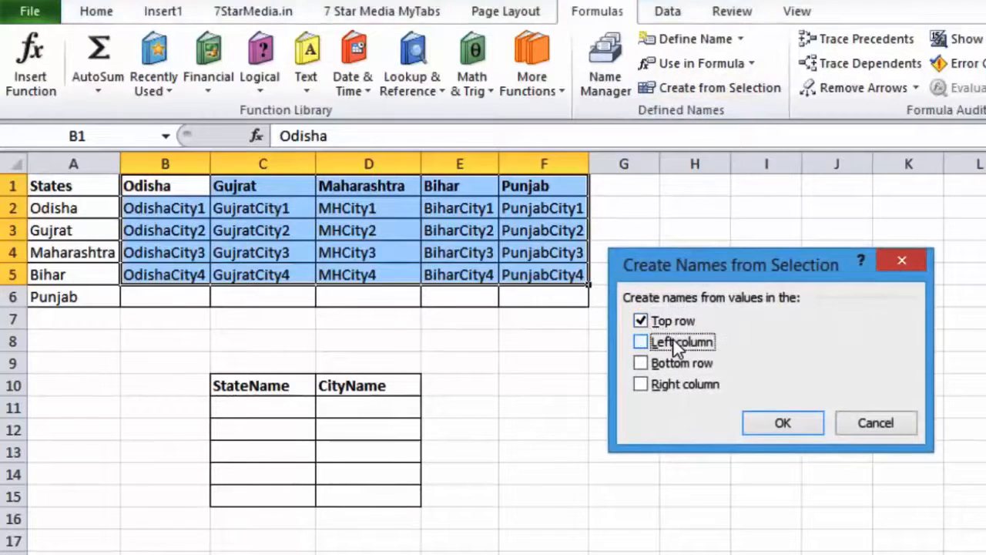
pyautogui.click(790, 421)
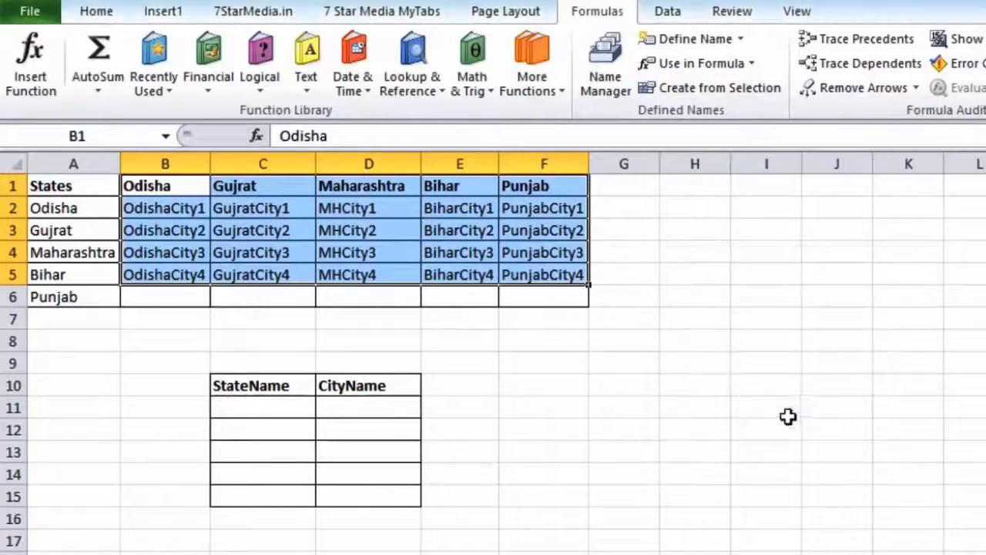
# Check the Odisha name by selecting B2:B5 and review all defined names in the Name Manager.
pyautogui.click(168, 206)
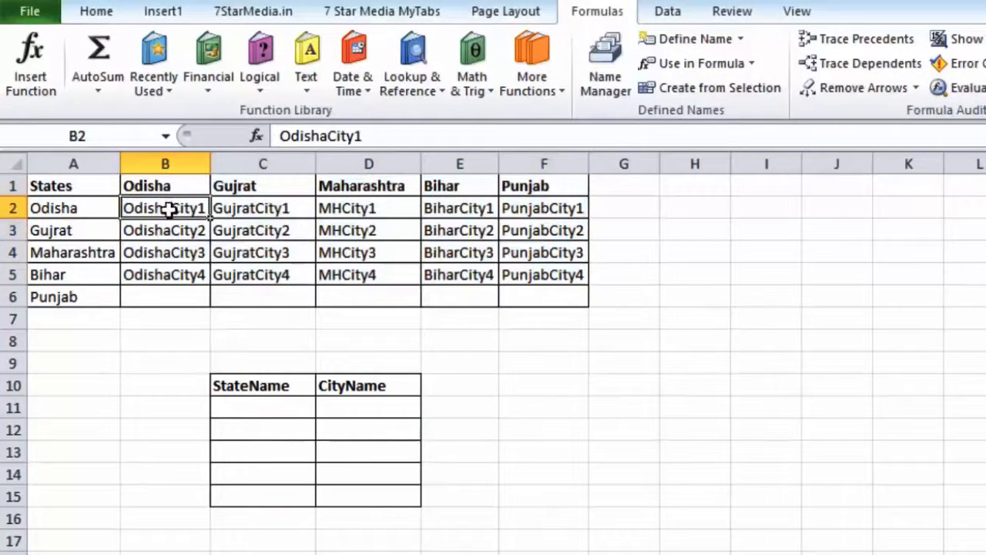
pyautogui.moveTo(168, 208); pyautogui.dragTo(175, 281)
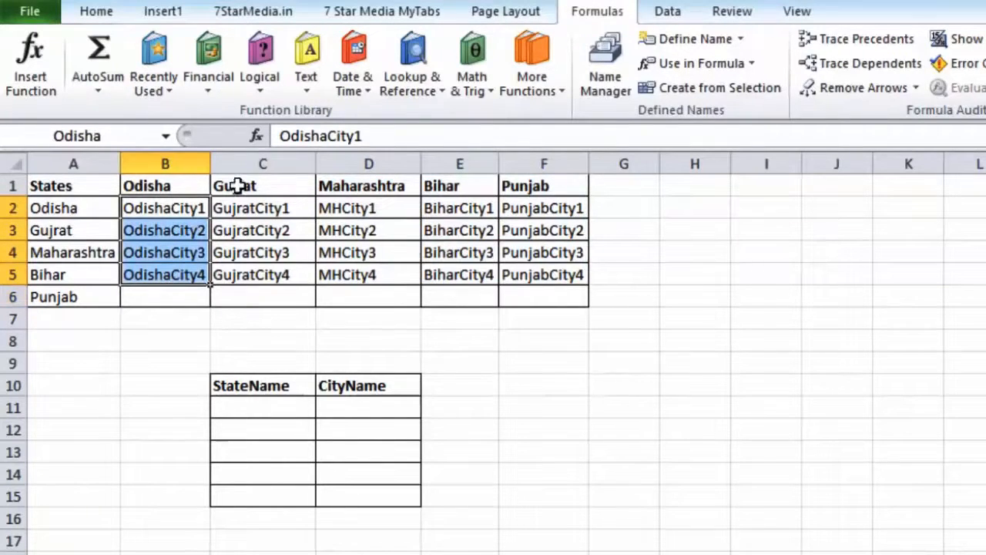
pyautogui.click(606, 52)
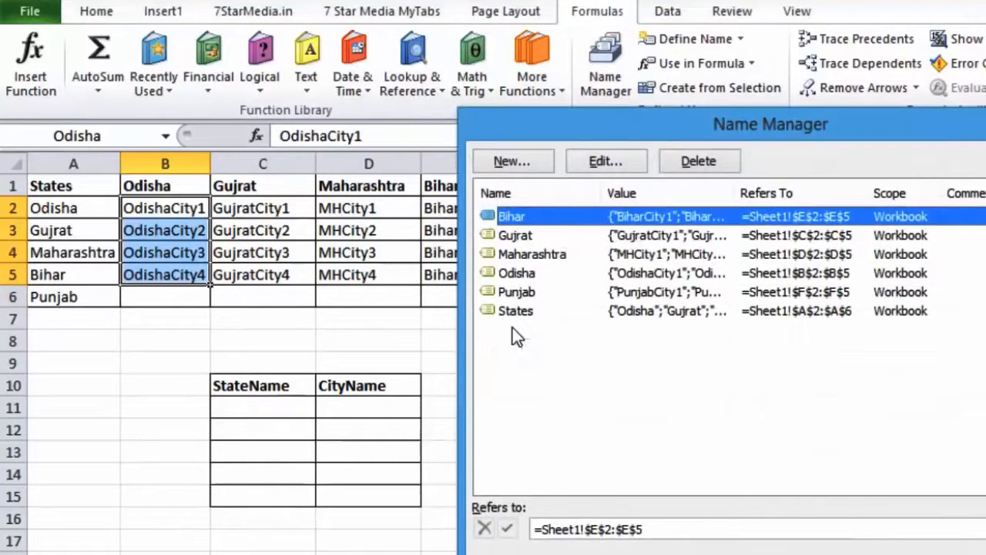
pyautogui.press('Escape')
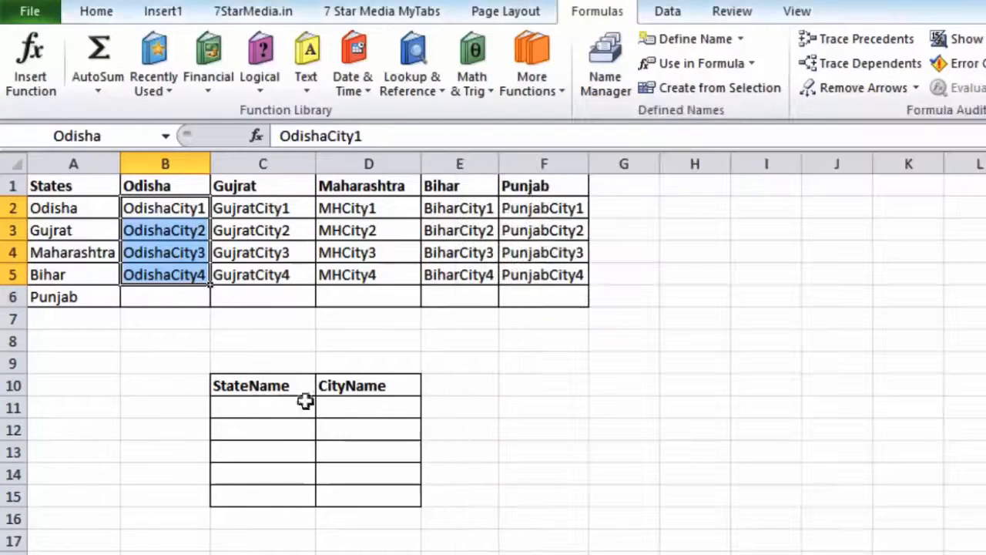
# Apply list data validation to cell C11 under StateName with the defined name States as the source.
pyautogui.click(262, 404)
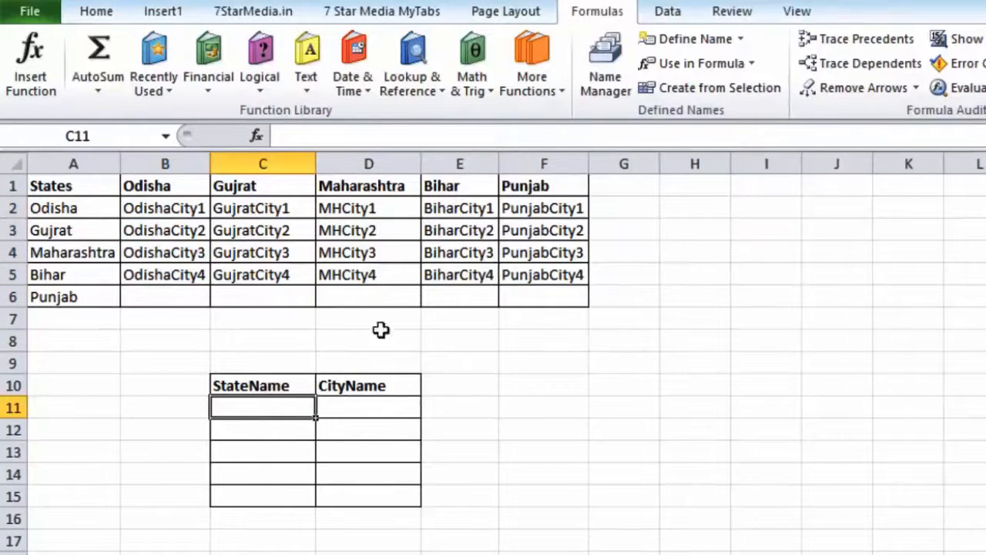
pyautogui.click(669, 13)
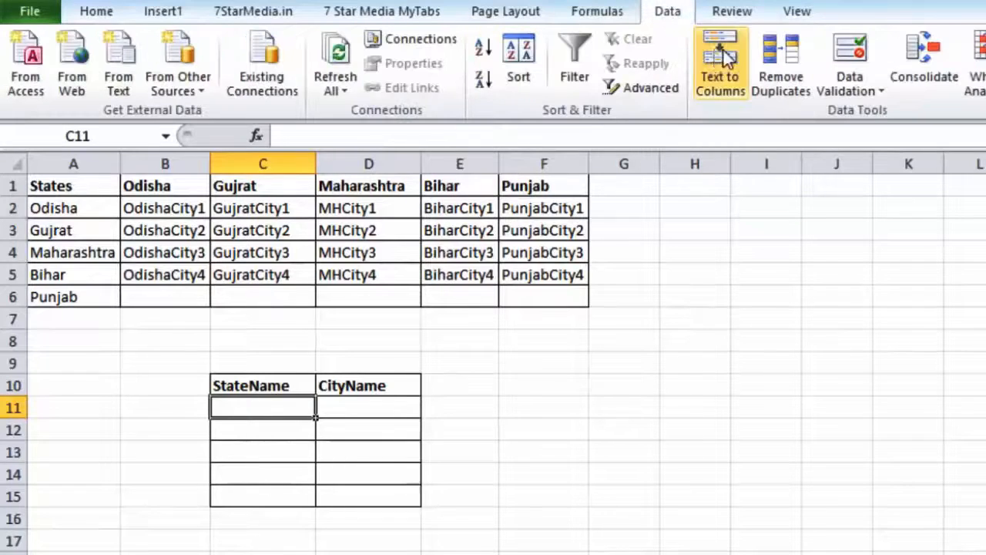
pyautogui.click(852, 54)
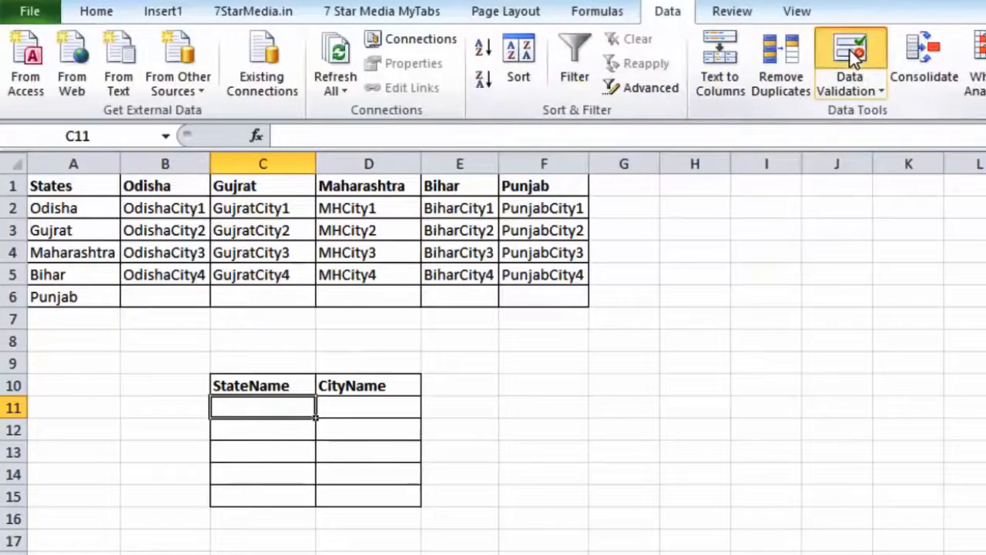
pyautogui.click(680, 297)
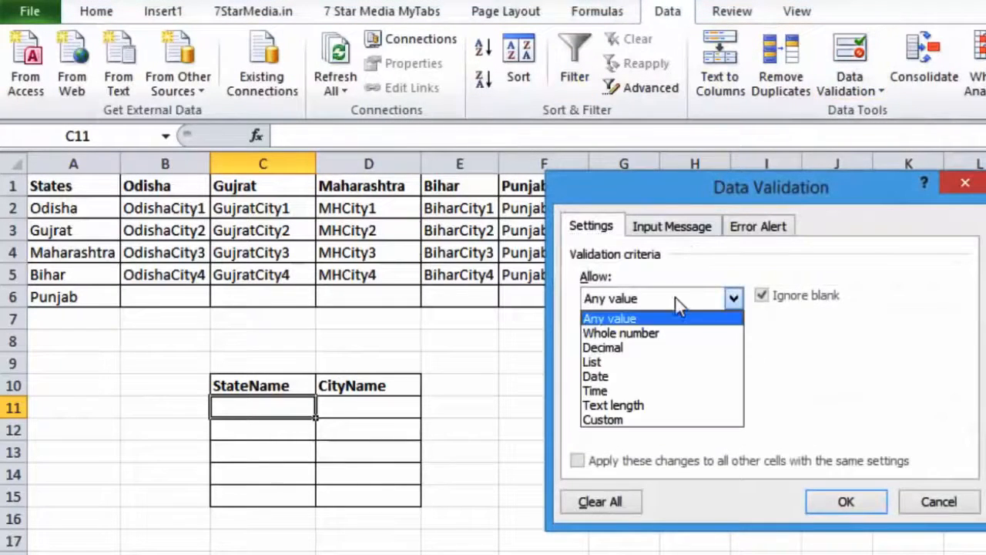
pyautogui.click(659, 366)
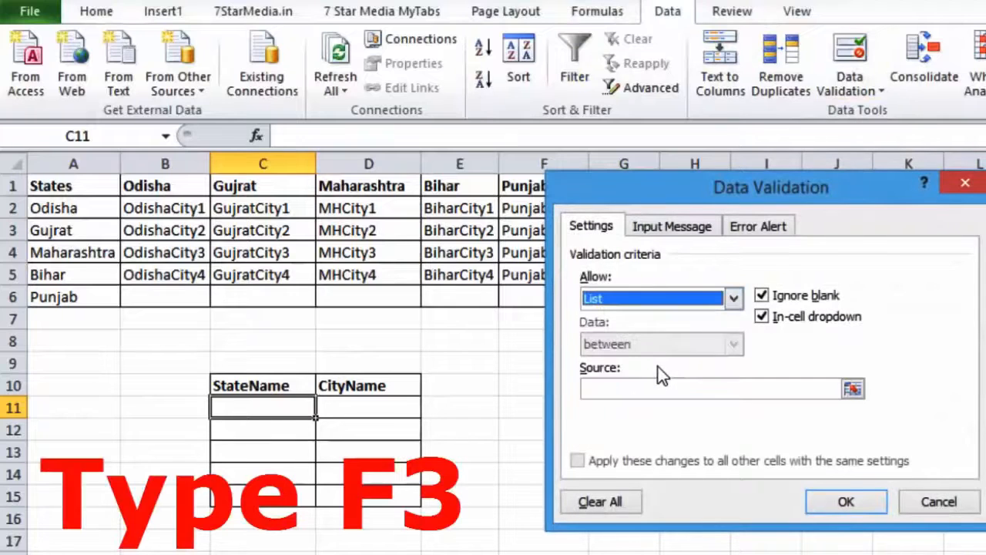
pyautogui.click(713, 388)
pyautogui.press('F3')
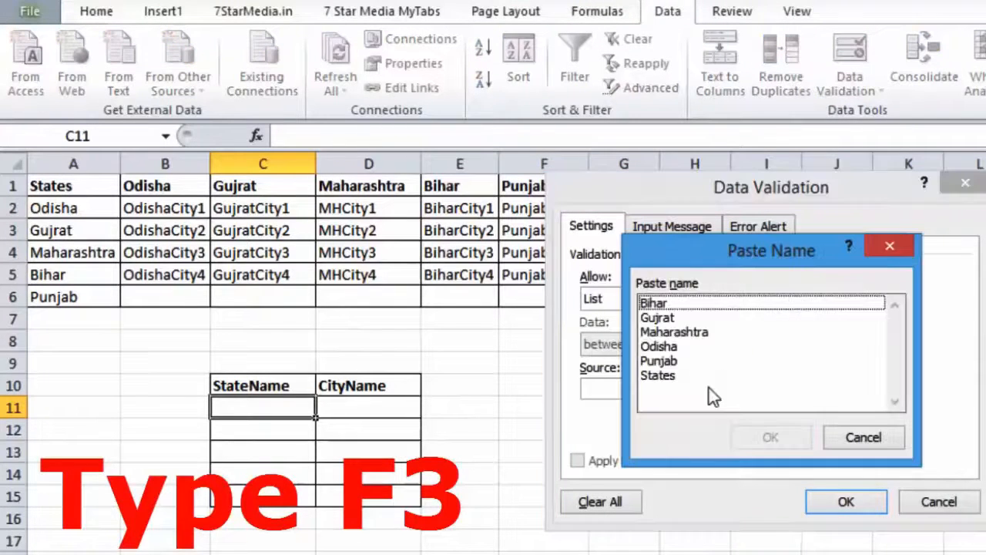
pyautogui.click(658, 376)
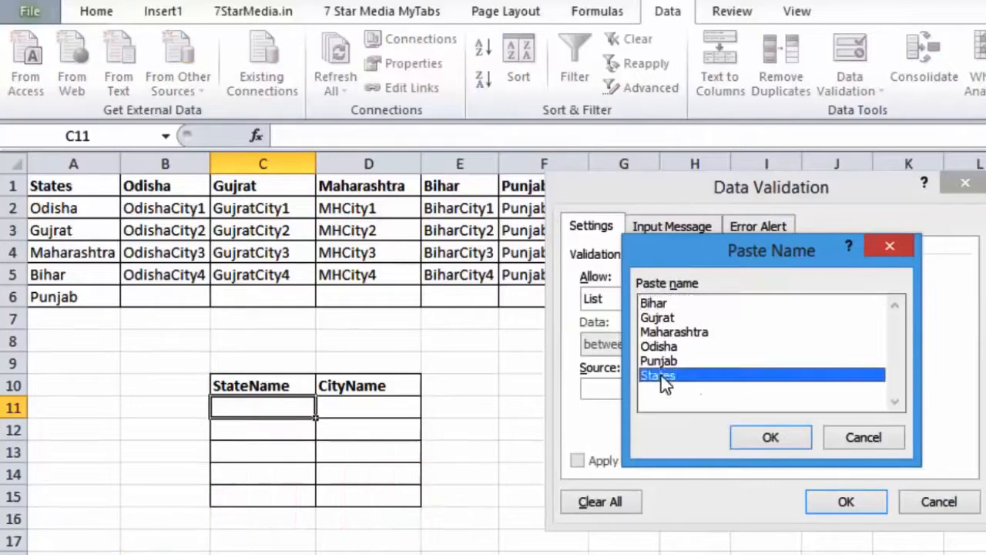
pyautogui.click(751, 434)
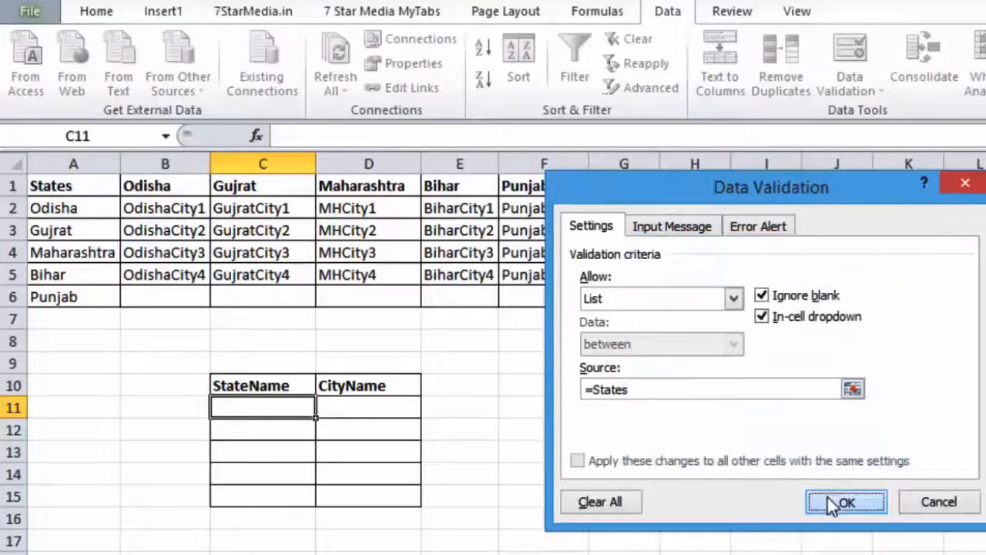
pyautogui.click(840, 501)
# Choose Maharashtra from the dropdown list in C11 and fill it down into C12.
pyautogui.click(326, 408)
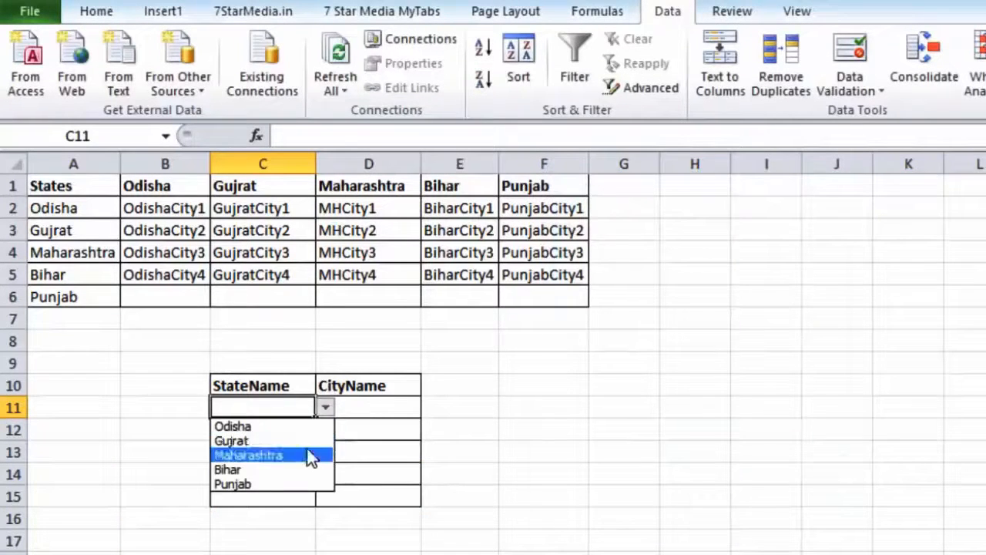
pyautogui.click(312, 455)
pyautogui.click(296, 428)
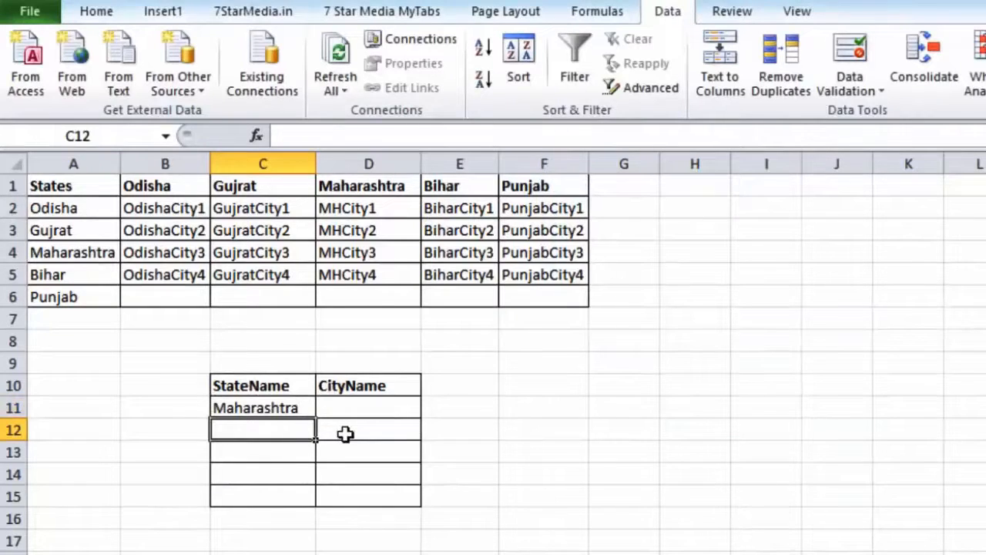
pyautogui.hotkey('ctrl', 'd')
pyautogui.click(292, 453)
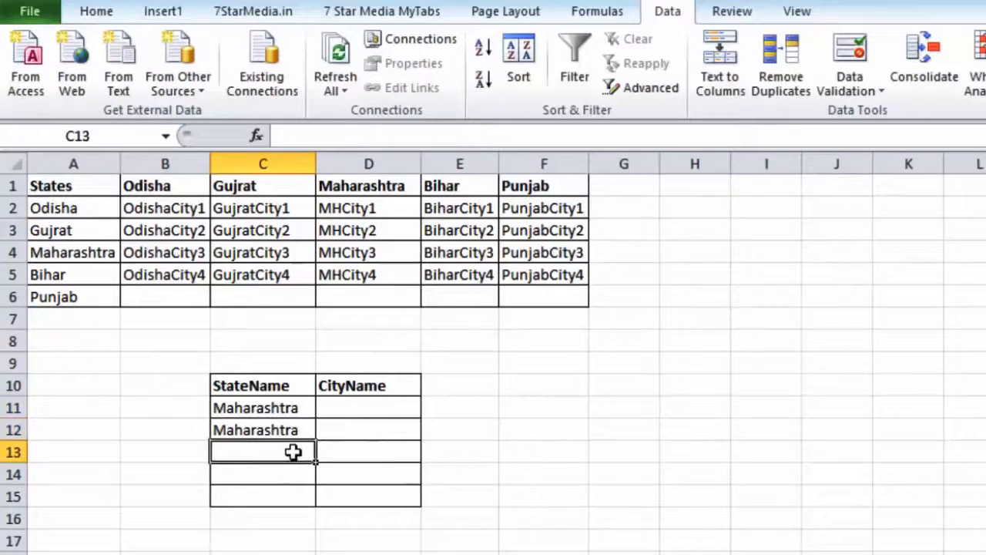
# Fill C11 with its dropdown down the StateName column through C15.
pyautogui.click(285, 408)
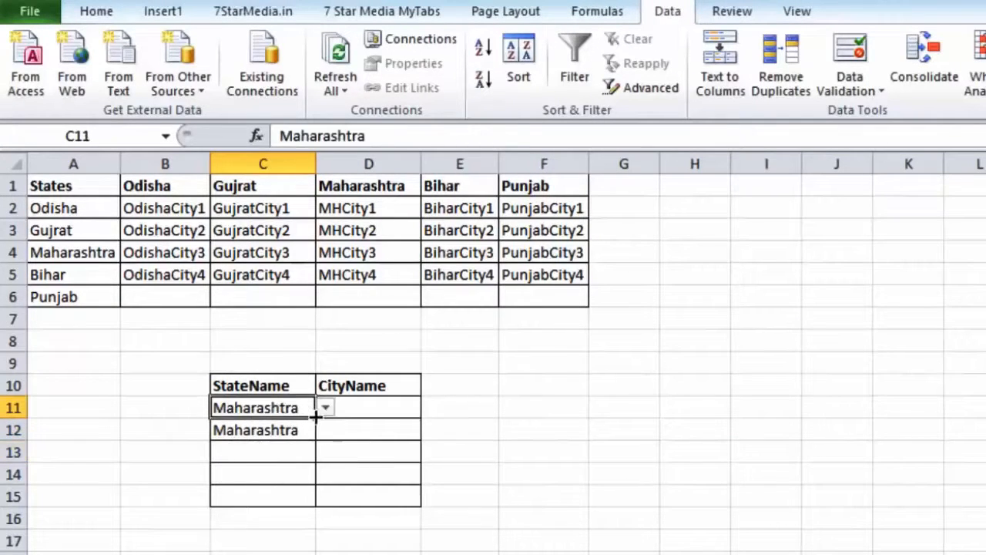
pyautogui.moveTo(315, 417); pyautogui.dragTo(317, 504)
pyautogui.click(299, 430)
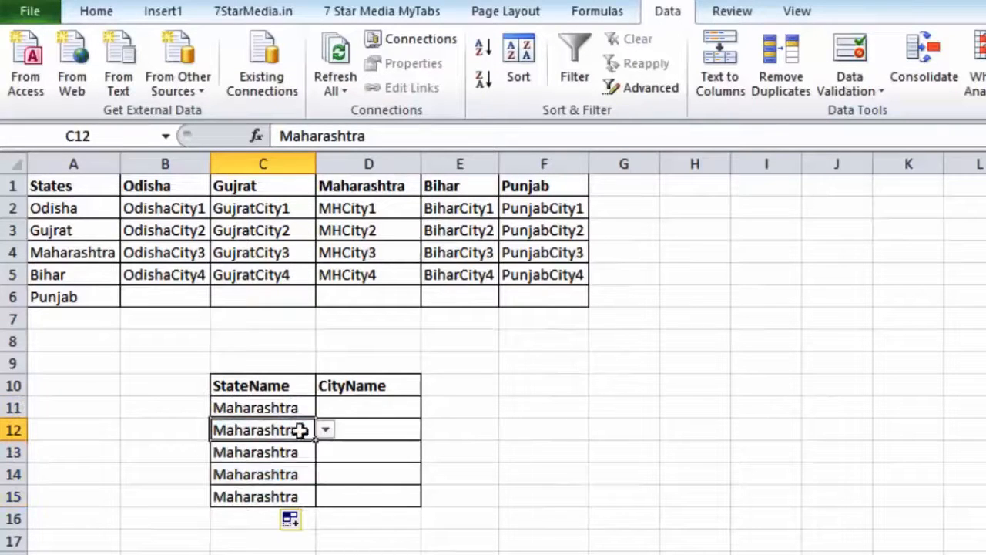
# Choose Punjab from the dropdown in C12 and Bihar from the dropdown in C13 under StateName.
pyautogui.click(325, 430)
pyautogui.click(314, 478)
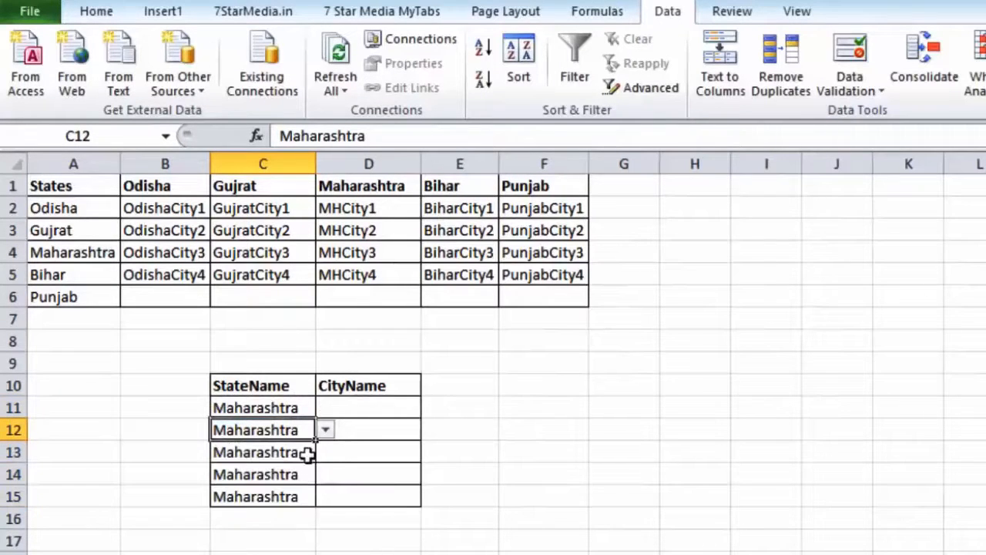
pyautogui.click(308, 454)
pyautogui.click(324, 455)
pyautogui.click(306, 431)
pyautogui.click(325, 430)
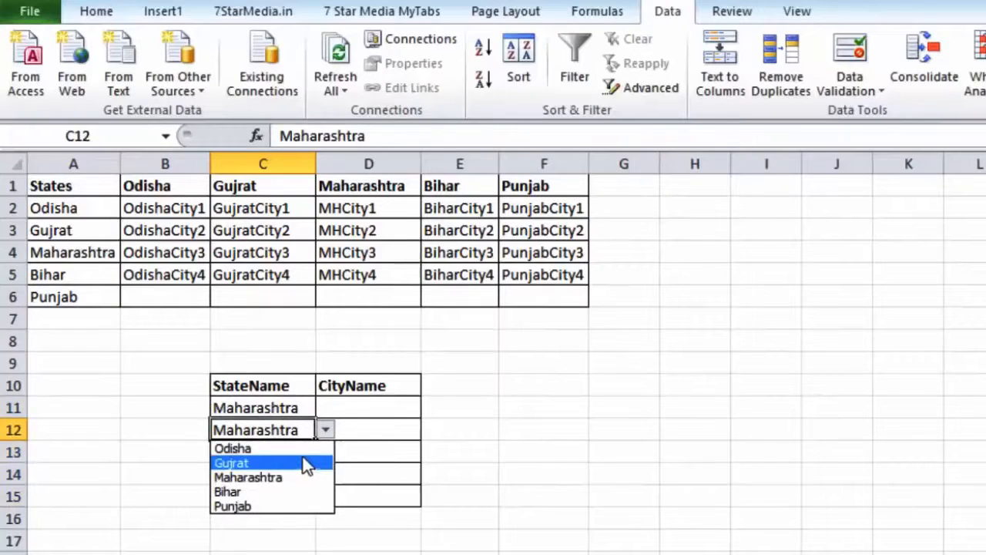
pyautogui.click(293, 504)
pyautogui.click(362, 446)
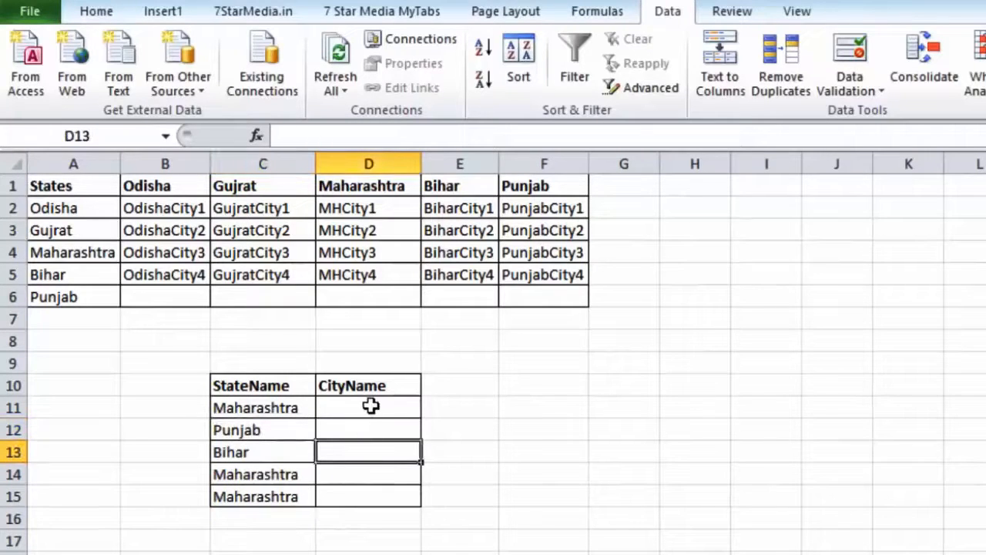
# Apply list data validation to cell D11 under CityName with the source =indirect($C$11).
pyautogui.click(372, 407)
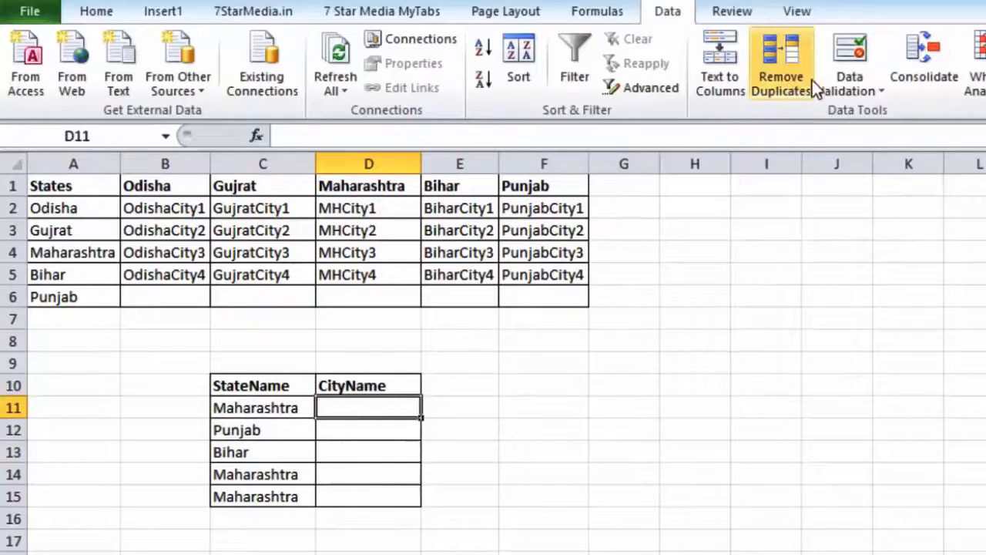
pyautogui.click(840, 60)
pyautogui.click(665, 299)
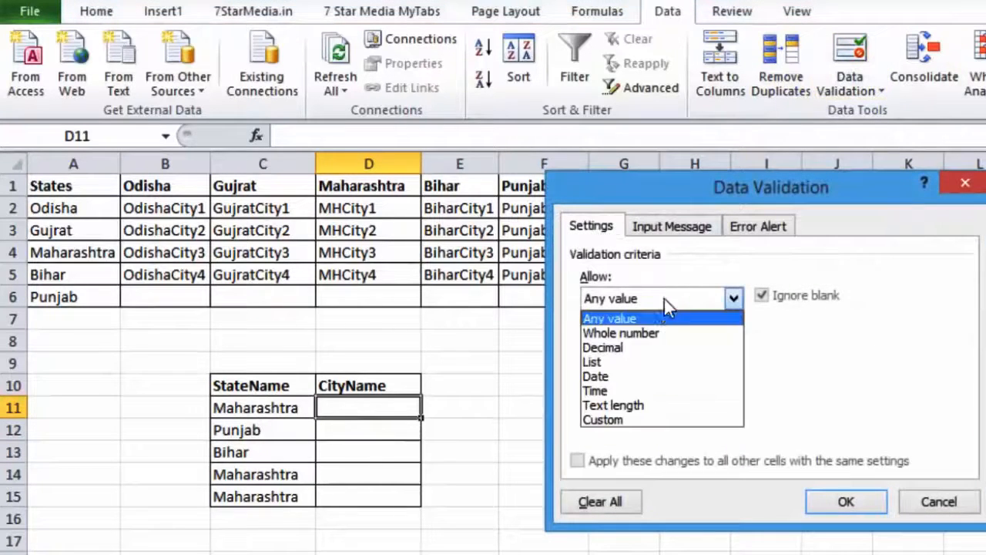
pyautogui.click(651, 365)
pyautogui.click(649, 387)
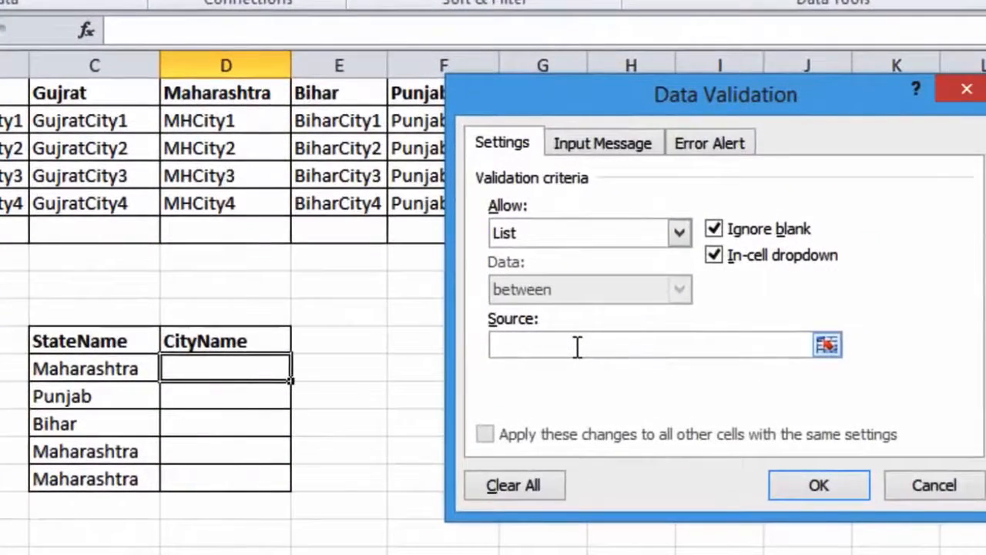
pyautogui.write('=indirect(')
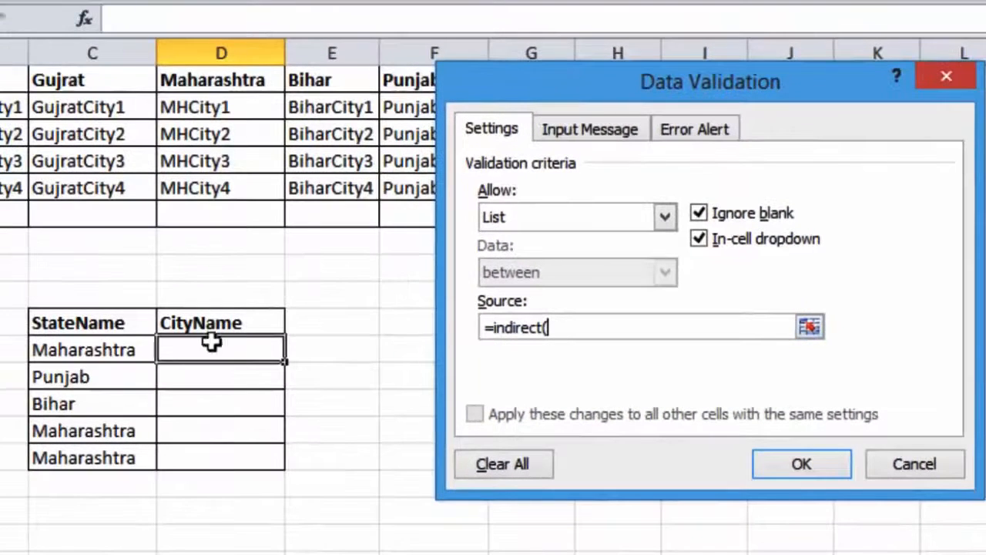
pyautogui.click(131, 350)
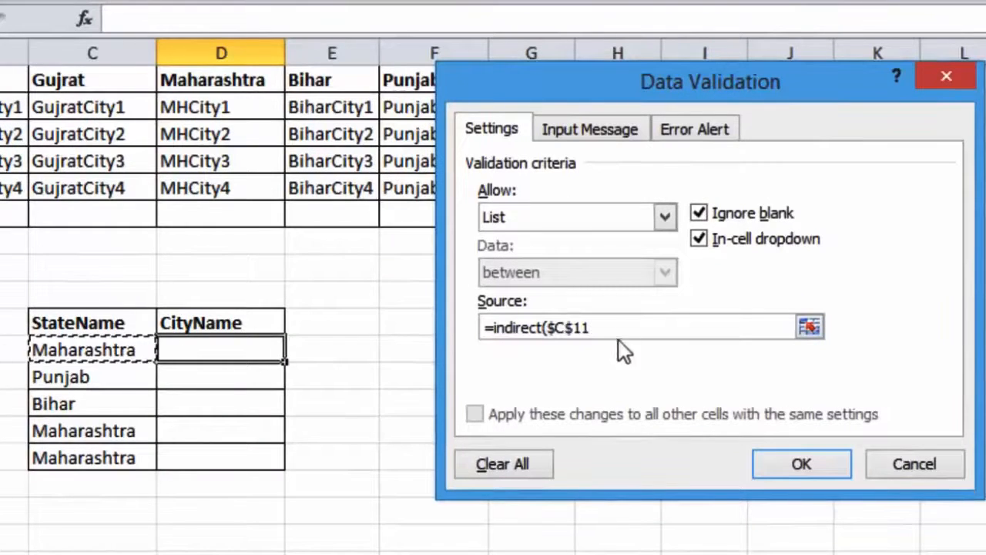
pyautogui.write(')')
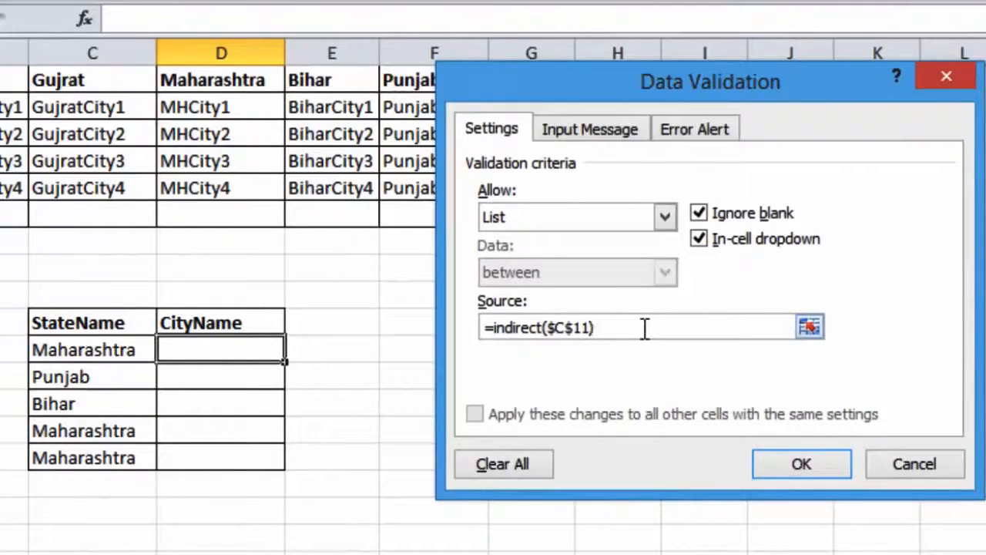
pyautogui.click(773, 461)
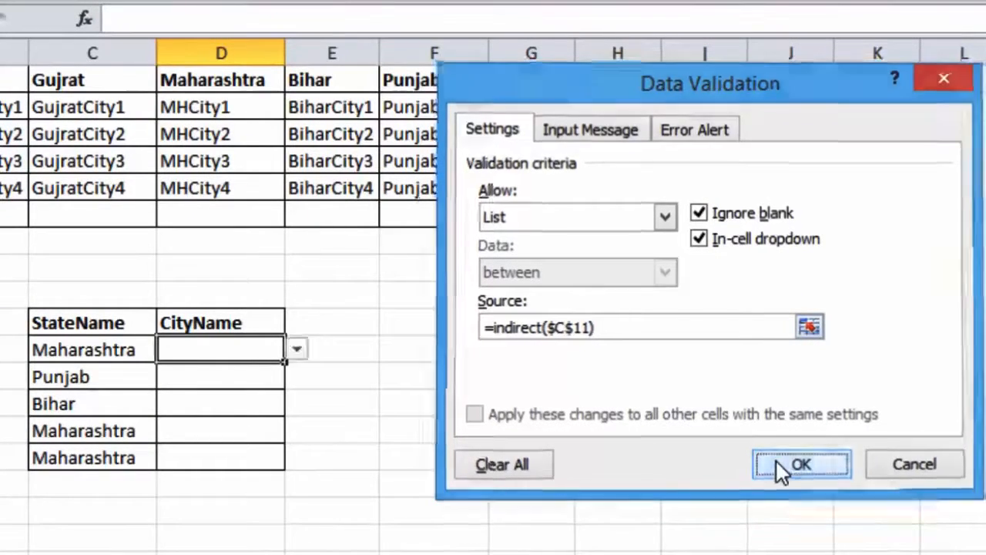
# Test the D11 dropdown against the Maharashtra cities in D1:D5 by choosing MHCity2 and switching to MHCity3.
pyautogui.click(298, 350)
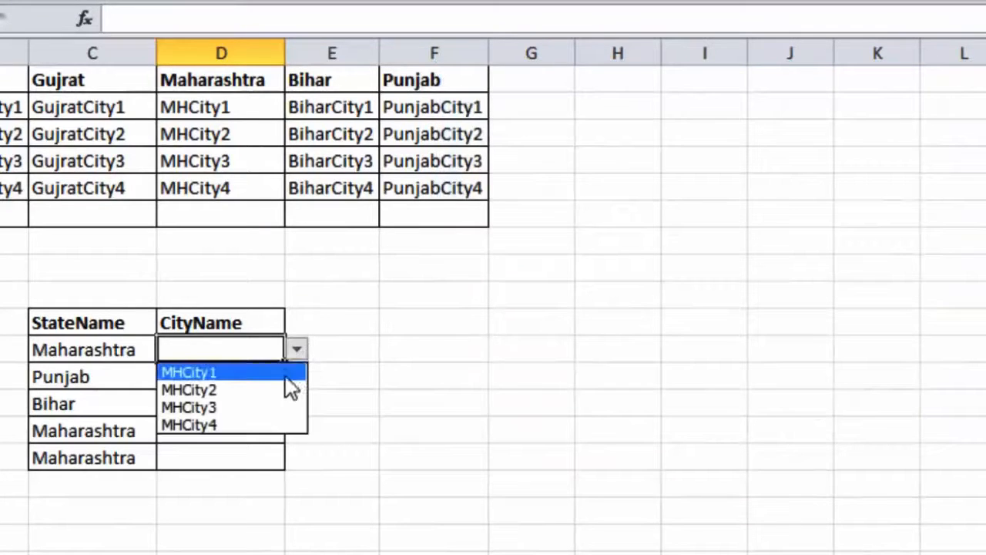
pyautogui.click(279, 391)
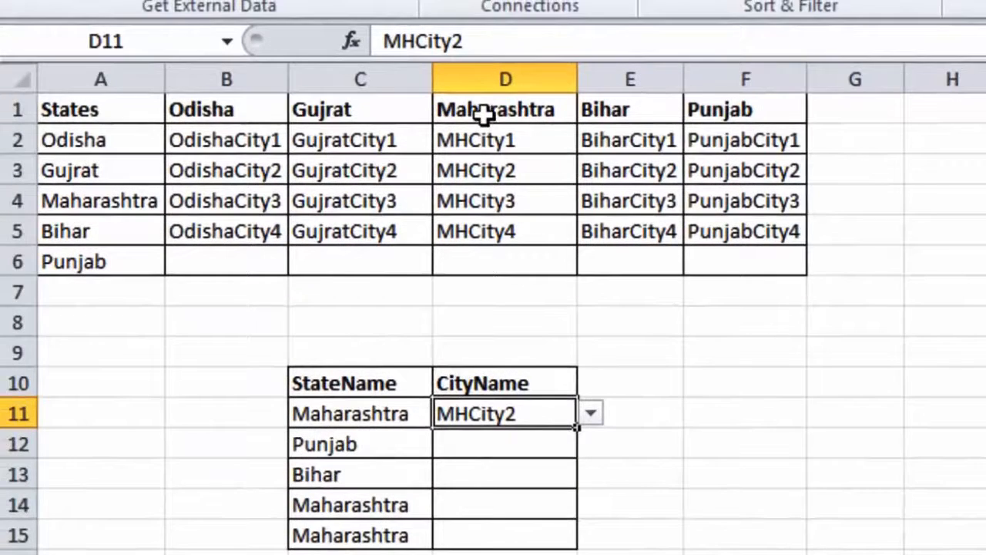
pyautogui.moveTo(471, 110); pyautogui.dragTo(511, 249)
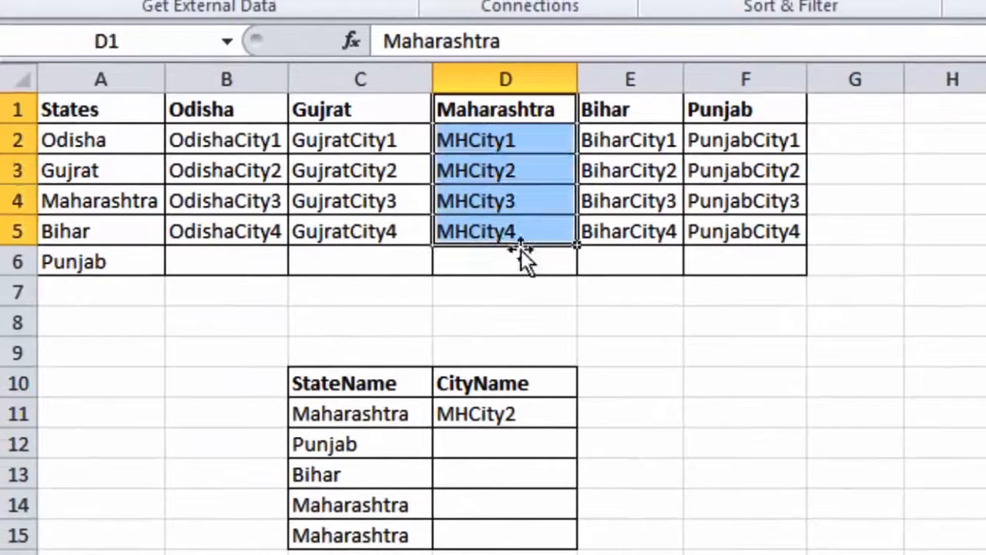
pyautogui.click(544, 414)
pyautogui.click(588, 416)
pyautogui.click(579, 478)
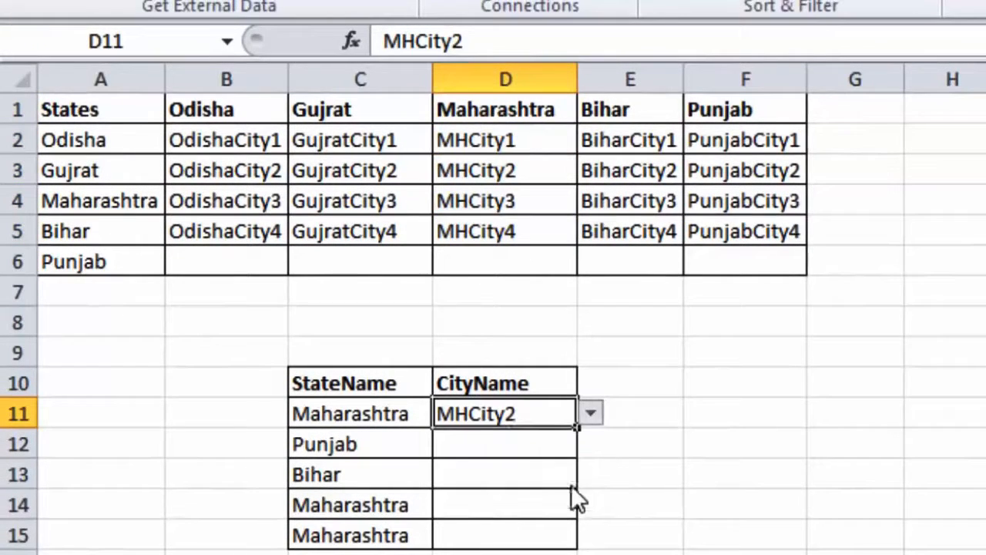
# Set the StateName in C11 to Odisha and choose OdishaCity2 from the CityName dropdown in D11.
pyautogui.click(392, 409)
pyautogui.click(445, 415)
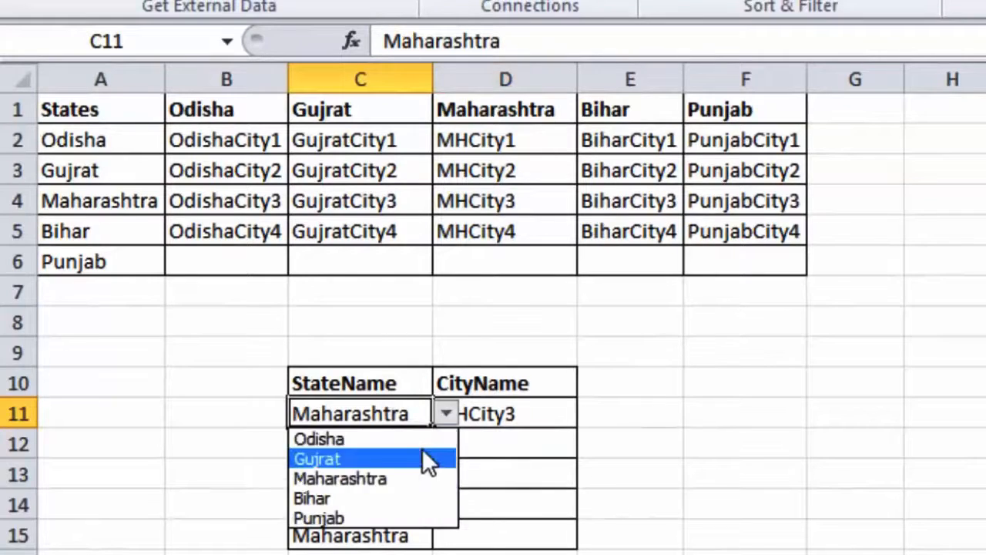
pyautogui.click(422, 442)
pyautogui.click(505, 418)
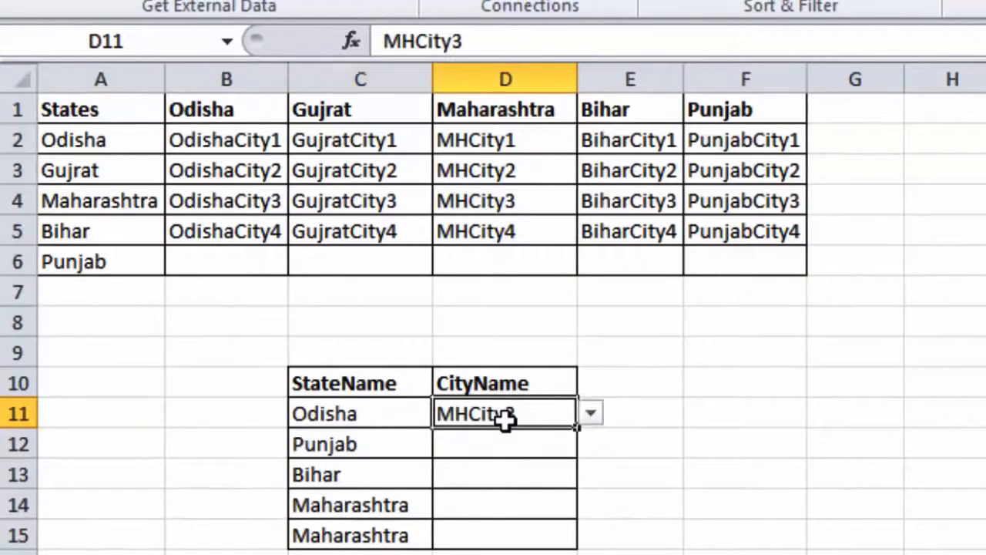
pyautogui.click(591, 413)
pyautogui.click(582, 457)
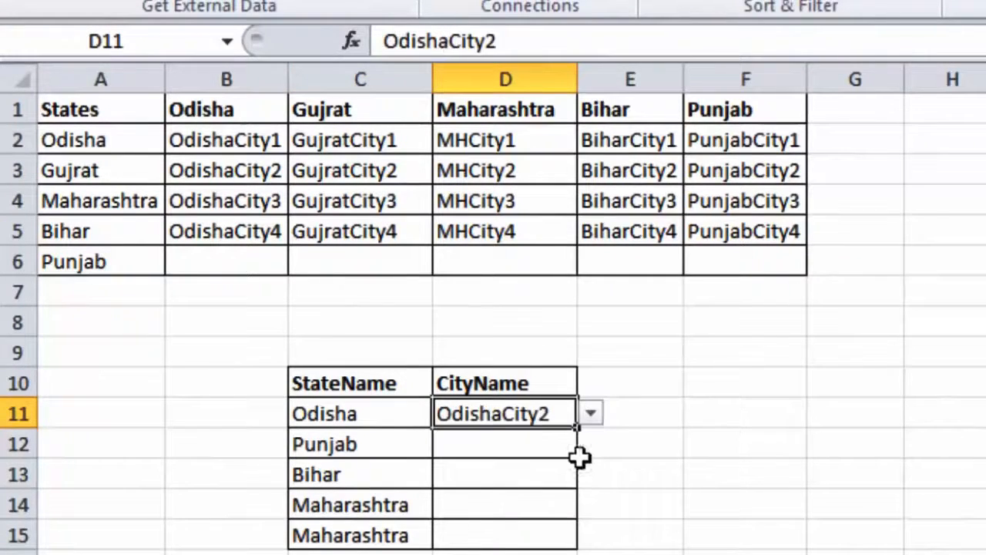
# Set C11 to Punjab and compare the city options offered in D11 with the Punjab list in column F.
pyautogui.click(403, 416)
pyautogui.click(445, 416)
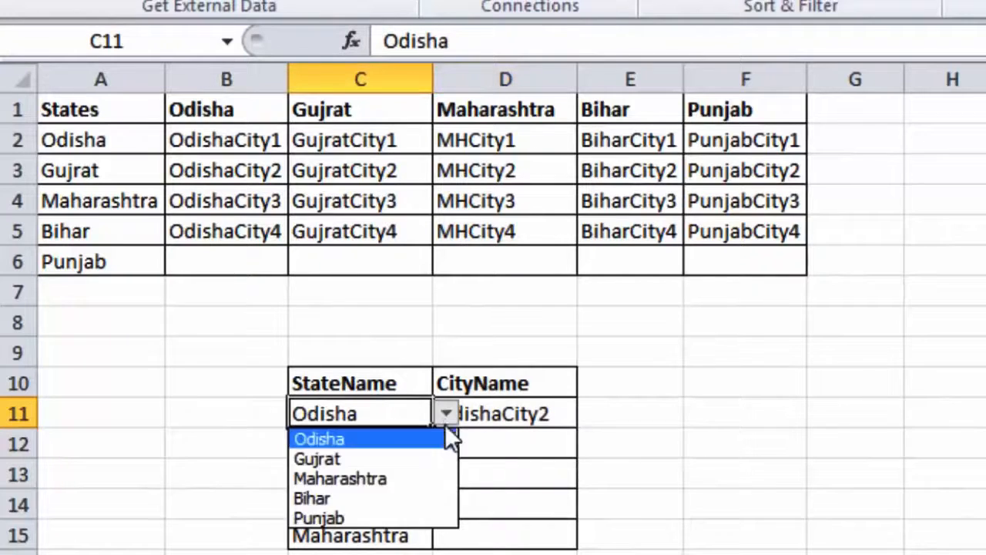
pyautogui.click(429, 520)
pyautogui.click(532, 422)
pyautogui.click(591, 414)
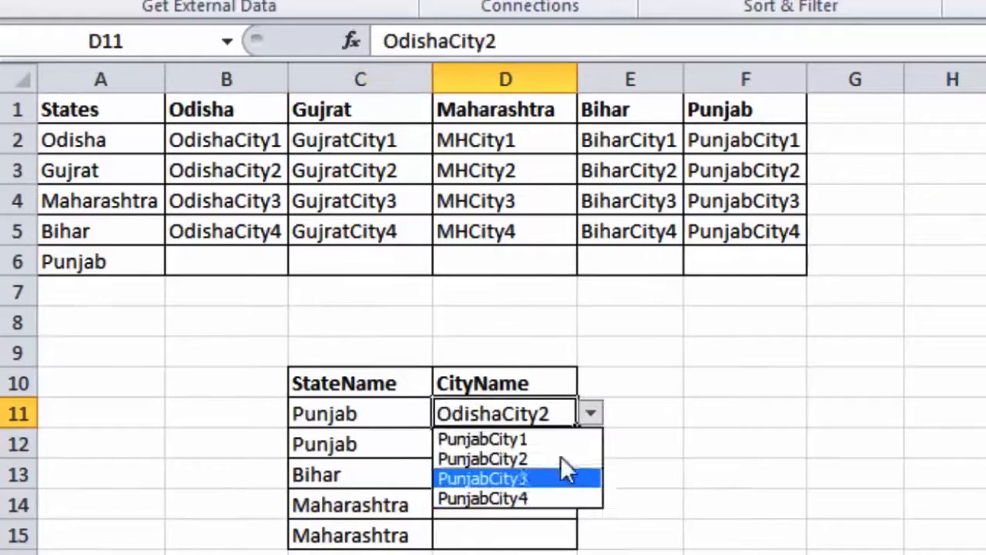
pyautogui.click(736, 127)
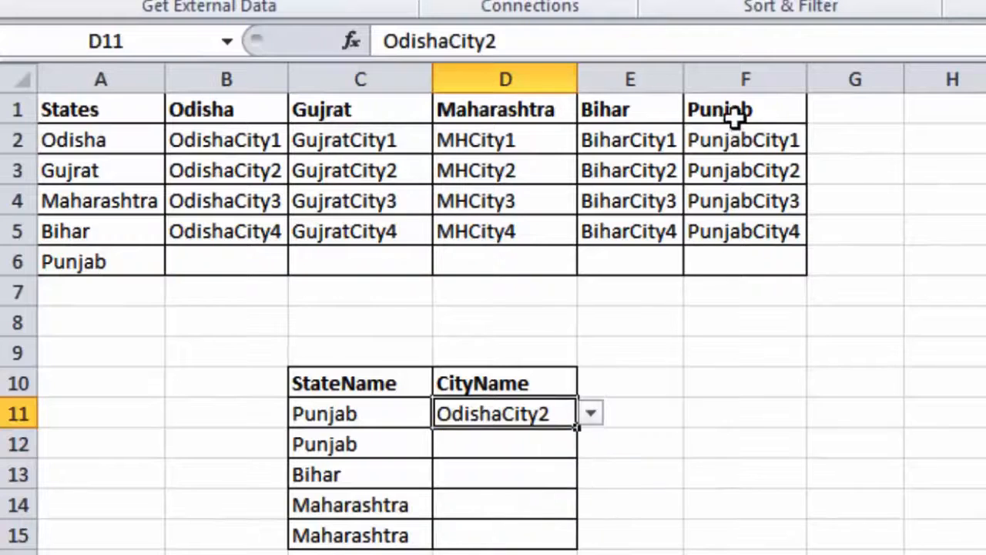
pyautogui.click(738, 110)
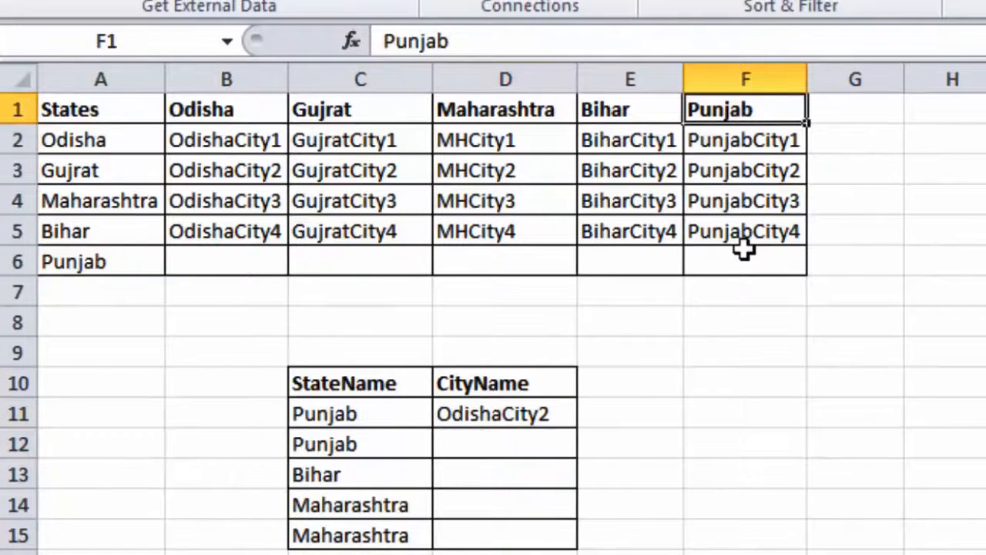
pyautogui.click(495, 414)
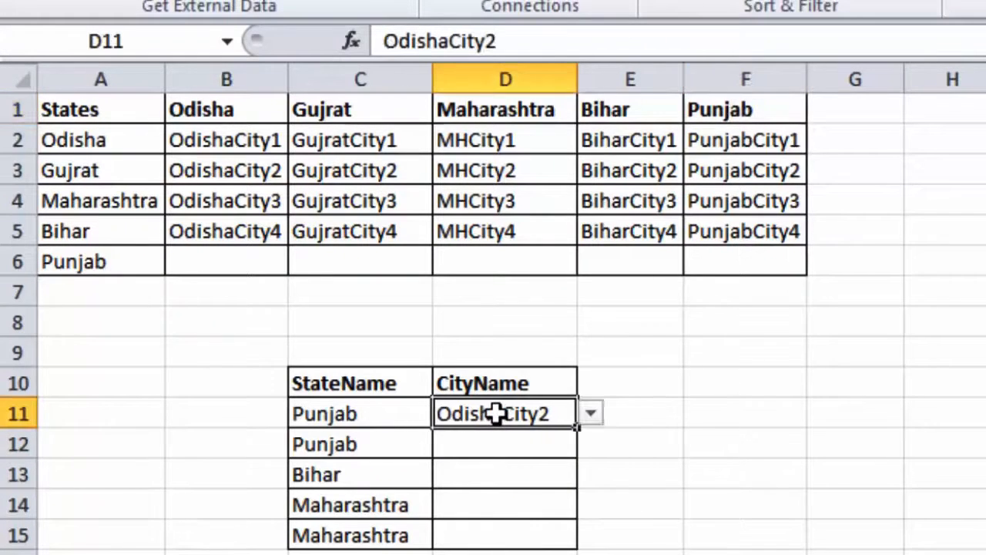
pyautogui.click(586, 413)
pyautogui.click(633, 416)
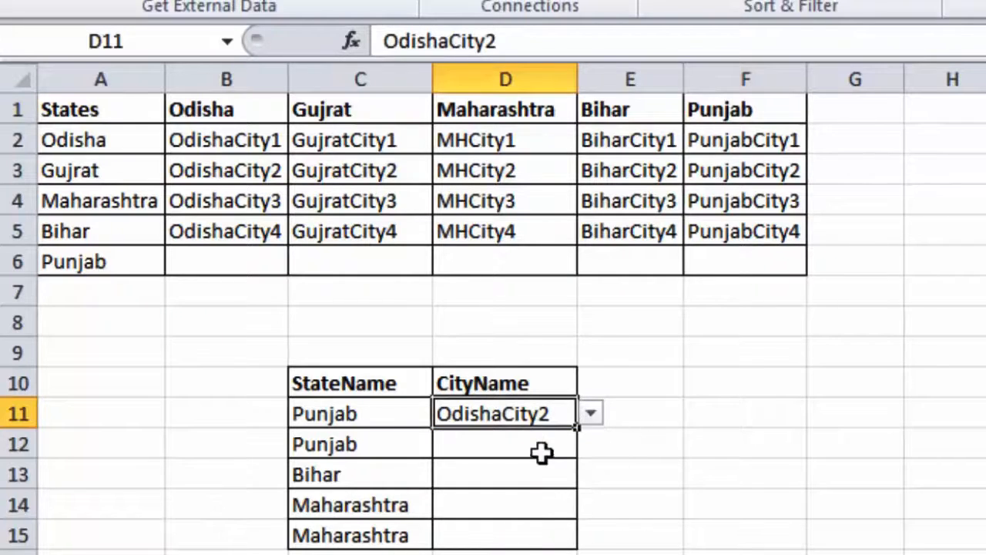
# Fill cell D11 with its dropdown down the CityName column through D14.
pyautogui.click(542, 451)
pyautogui.click(569, 424)
pyautogui.moveTo(580, 430); pyautogui.dragTo(583, 515)
# Set the StateName in C12 to Gujrat and check which city options the dropdown in D12 offers.
pyautogui.click(393, 438)
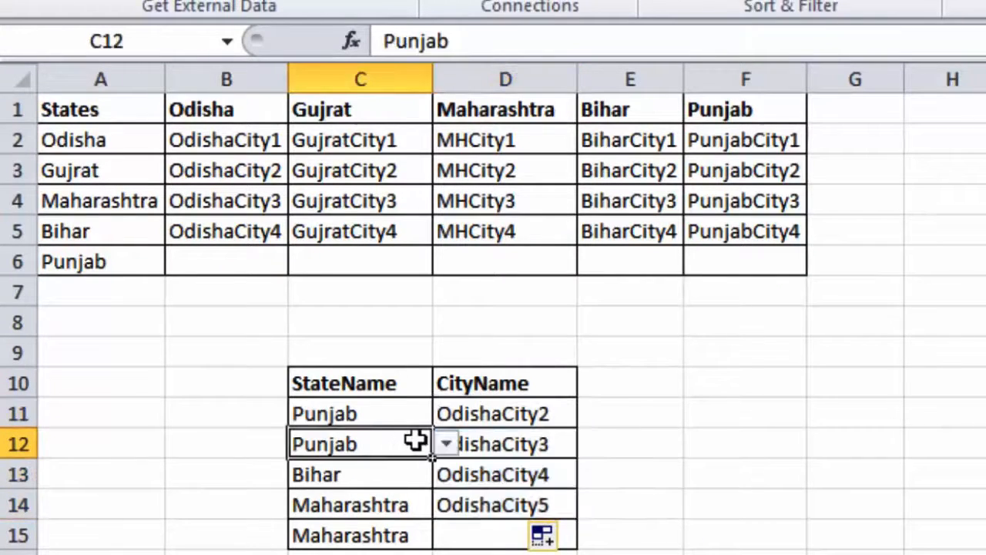
pyautogui.click(446, 444)
pyautogui.click(433, 487)
pyautogui.click(508, 438)
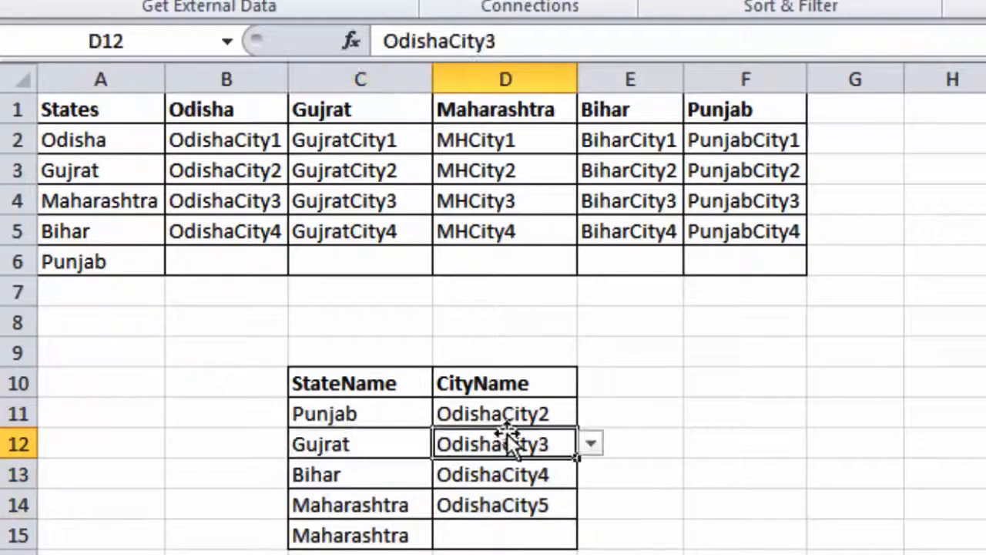
pyautogui.click(591, 445)
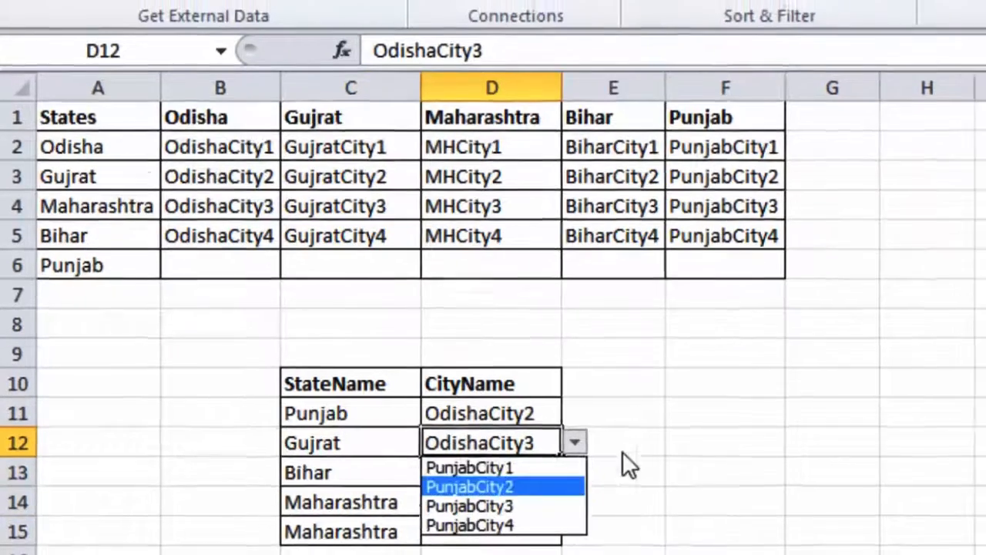
pyautogui.press('Escape')
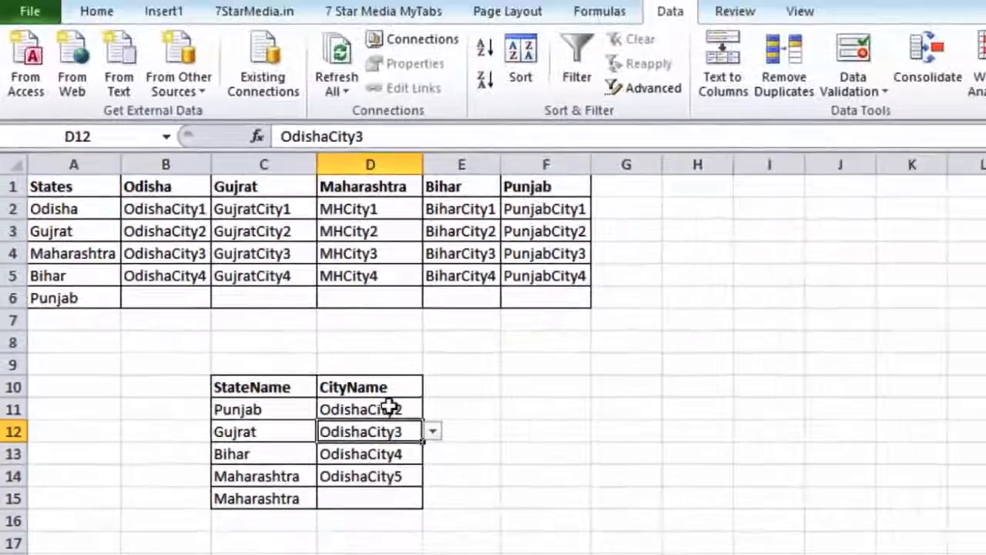
# Change the validation source of D11 to the relative reference =INDIRECT(C11) and fill the cell down through D15.
pyautogui.click(377, 409)
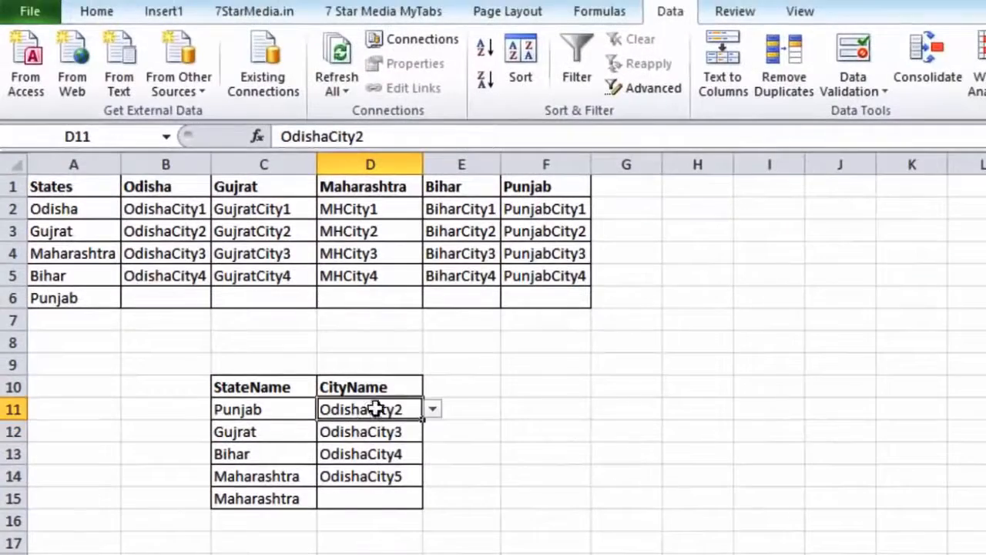
pyautogui.click(854, 58)
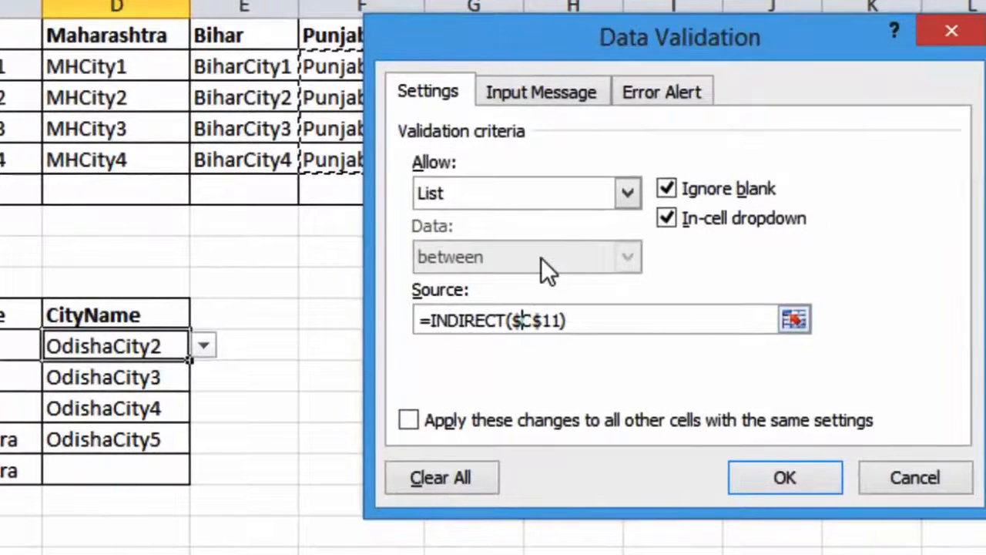
pyautogui.press('BackSpace')
pyautogui.click(538, 312)
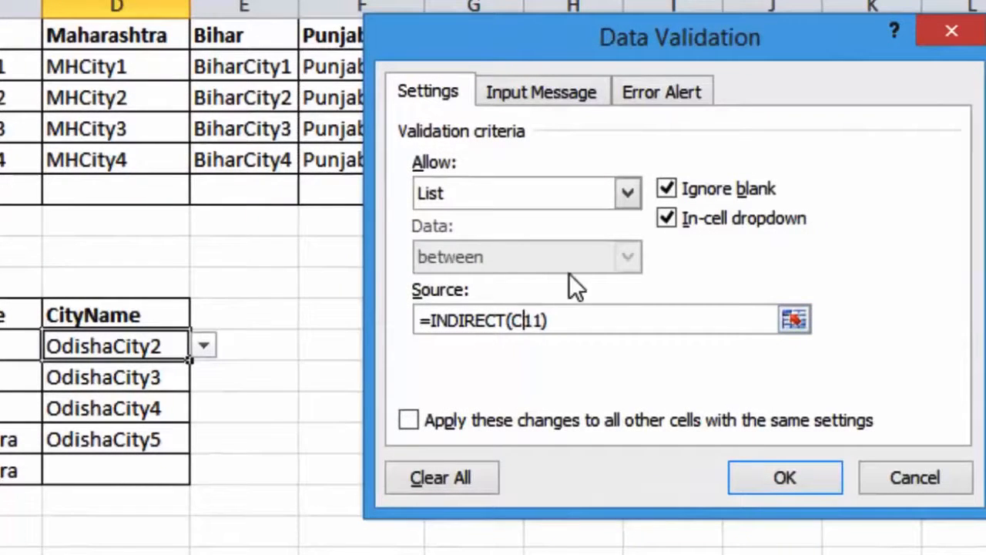
pyautogui.press('BackSpace')
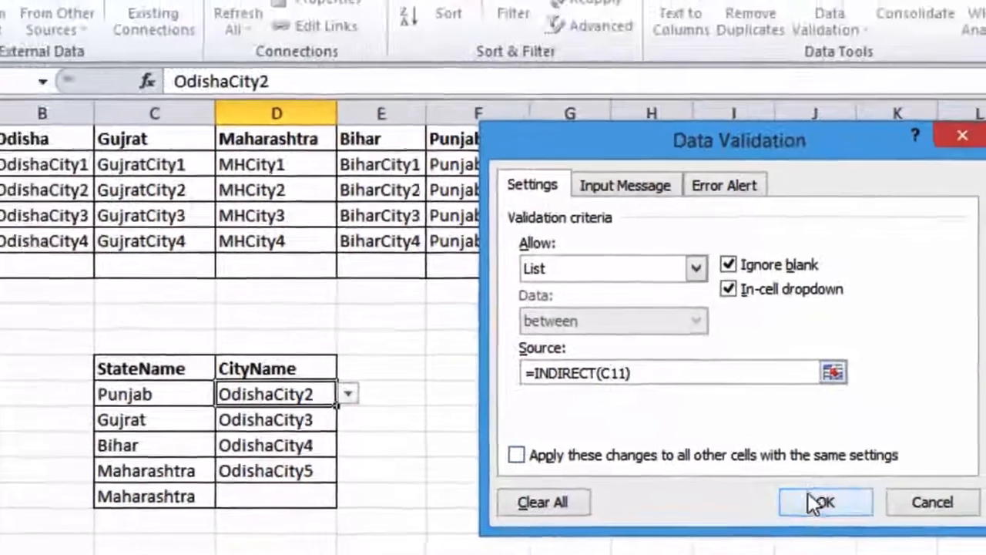
pyautogui.click(784, 478)
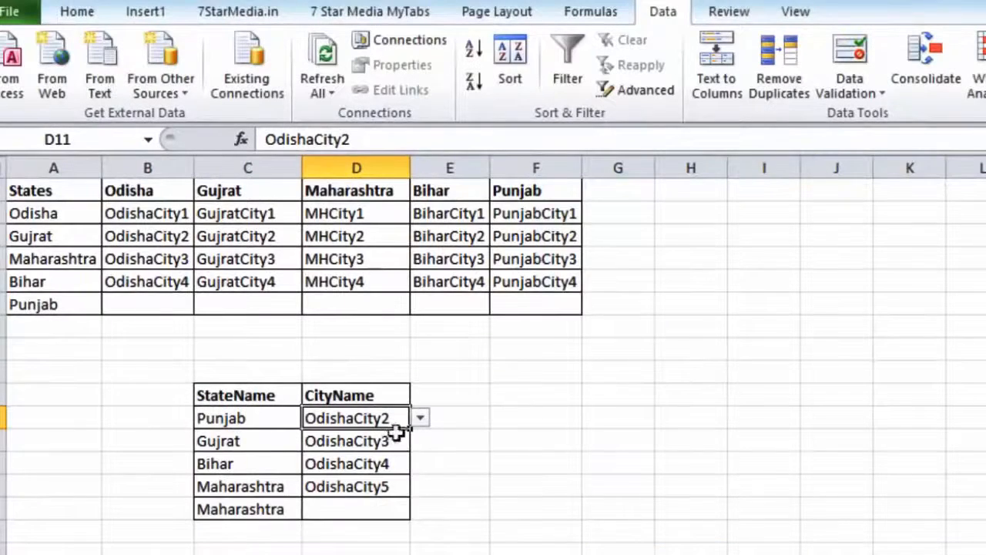
pyautogui.moveTo(412, 435); pyautogui.dragTo(416, 514)
# Choose Bihar as the StateName in C14 and pick BiharCity3 from the dependent city list in D14.
pyautogui.click(278, 489)
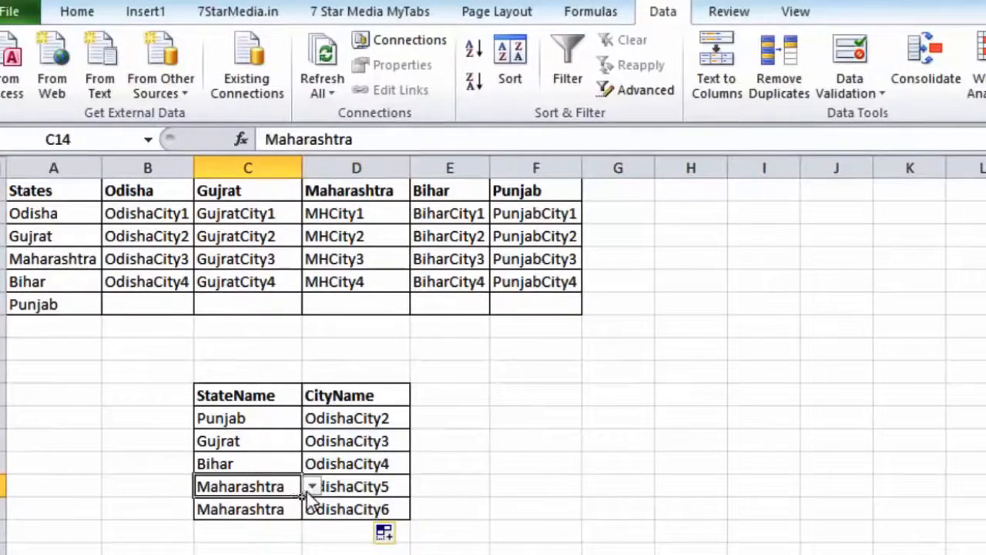
pyautogui.click(311, 486)
pyautogui.click(274, 544)
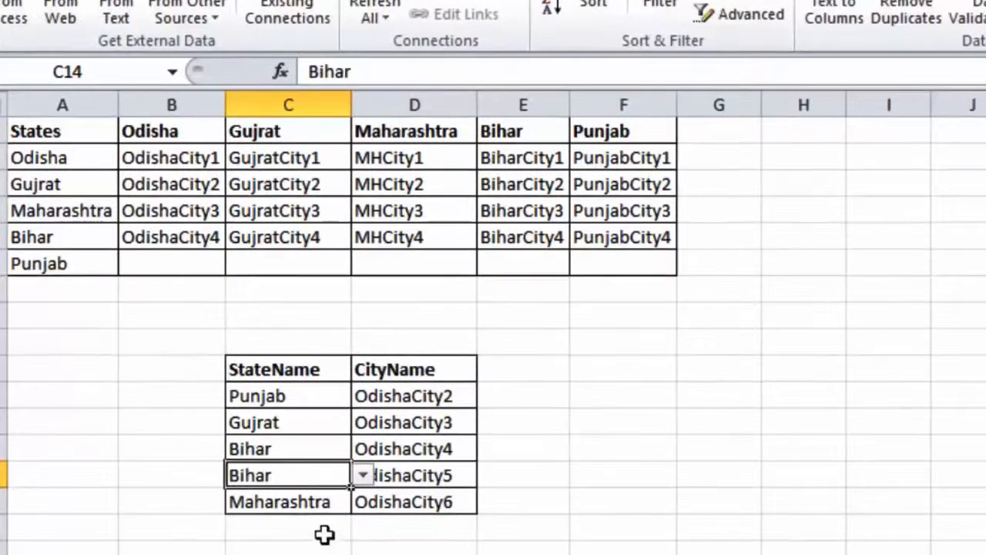
pyautogui.click(407, 474)
pyautogui.click(487, 475)
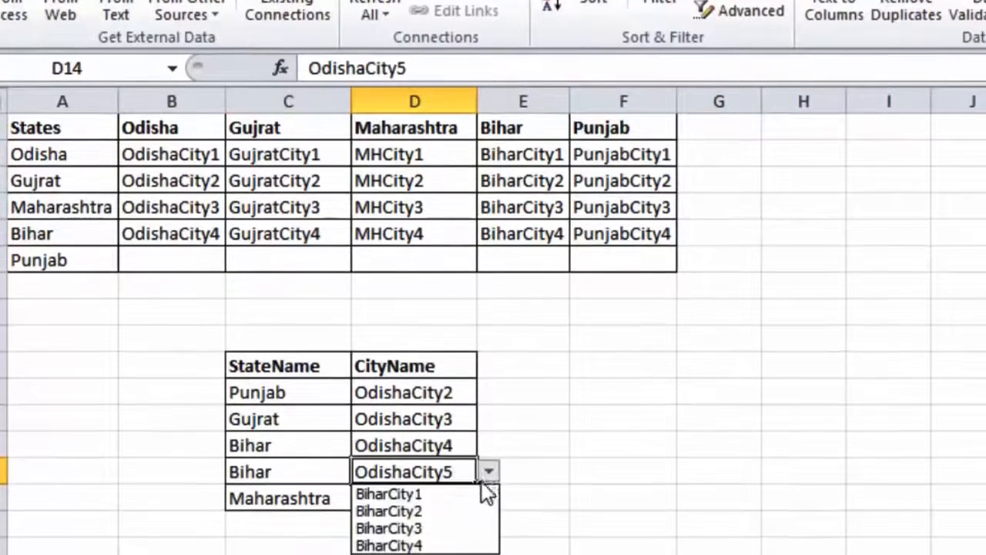
pyautogui.click(466, 534)
# Choose Odisha as the StateName in C13 and pick OdishaCity3 from the dependent city list in D13.
pyautogui.click(332, 452)
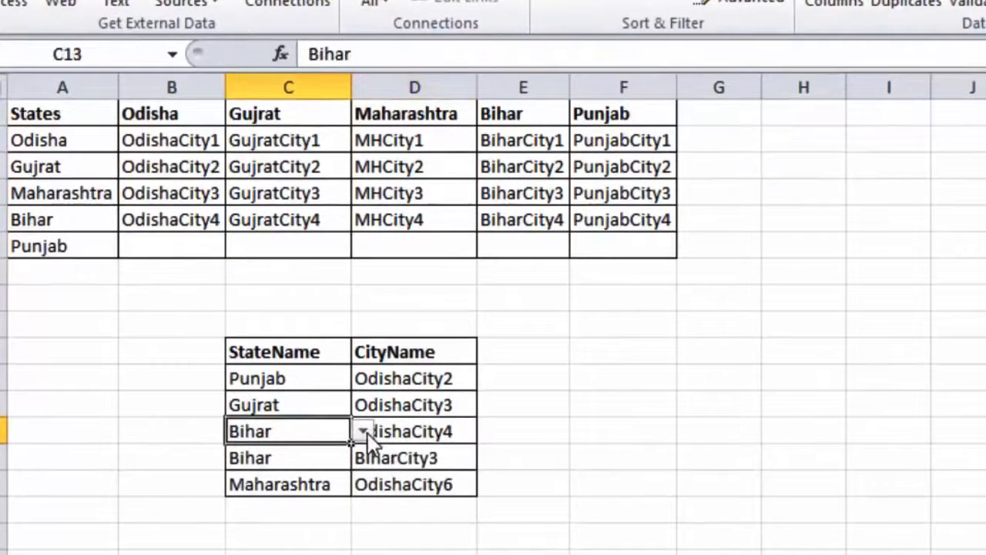
pyautogui.click(363, 432)
pyautogui.click(309, 456)
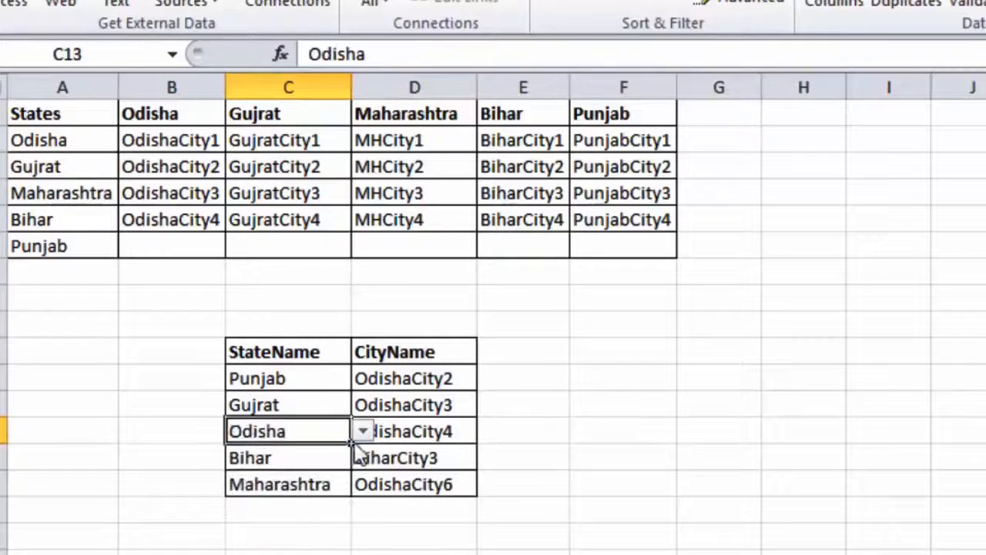
pyautogui.click(418, 432)
pyautogui.click(488, 431)
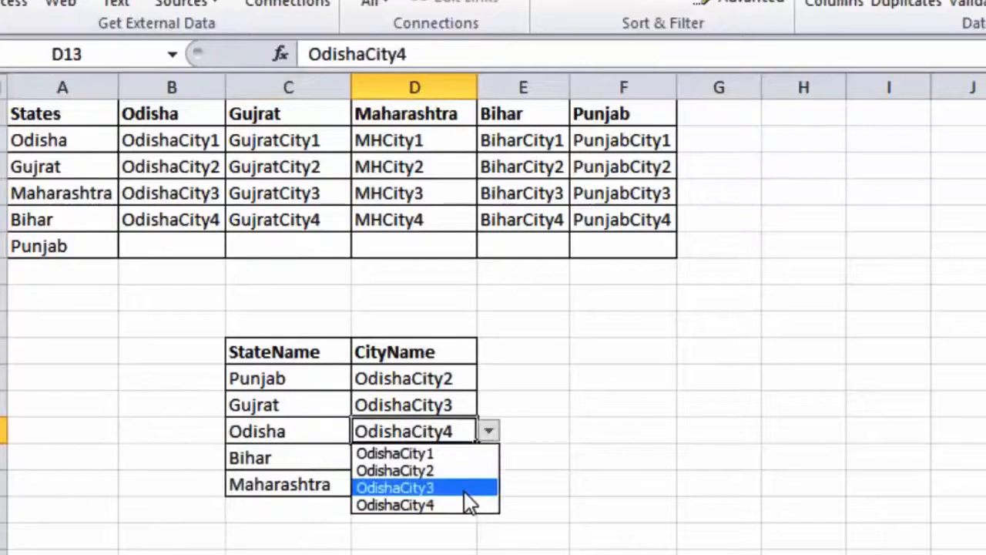
pyautogui.click(468, 488)
# Choose Gujrat as the StateName in C15 and pick GujratCity2 from the dependent city list in D15.
pyautogui.click(339, 484)
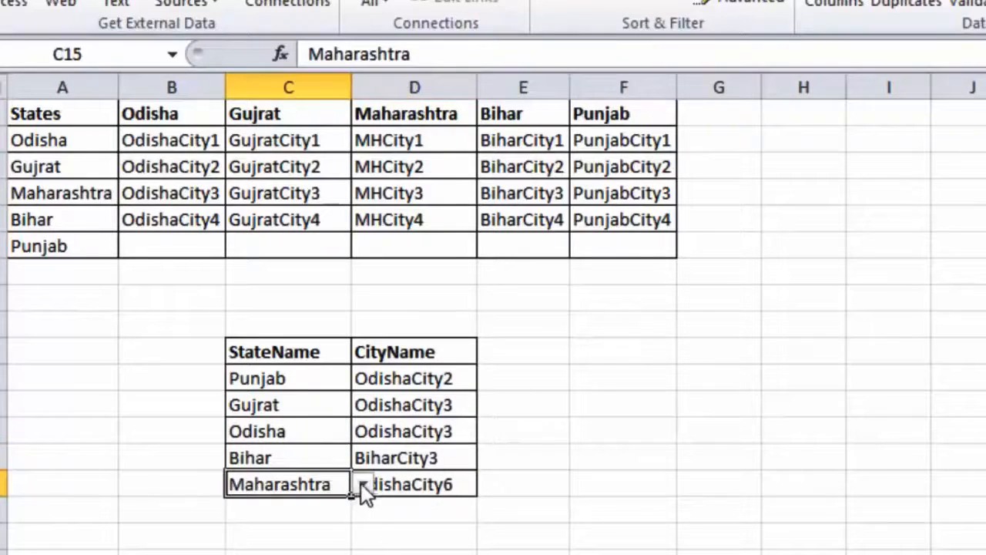
pyautogui.click(361, 484)
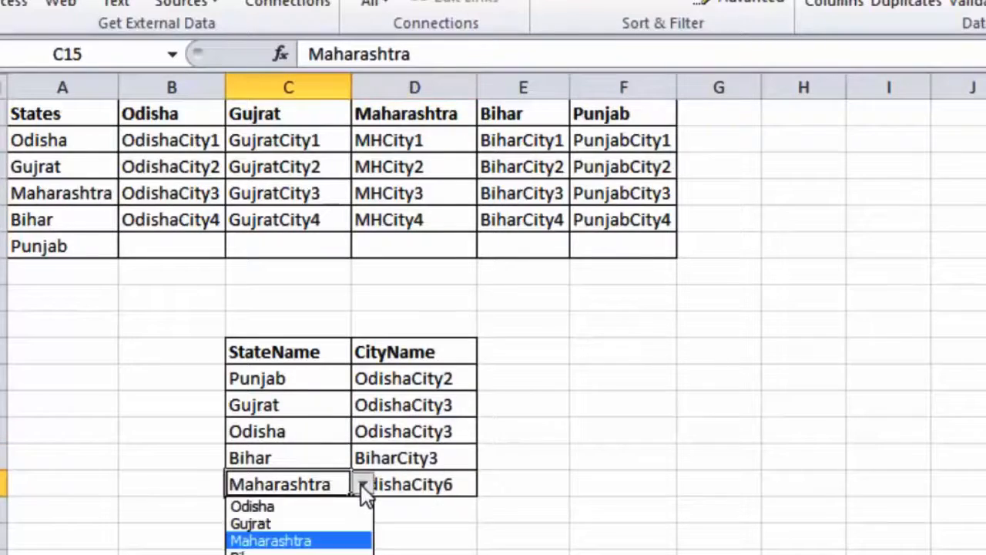
pyautogui.click(342, 524)
pyautogui.click(440, 483)
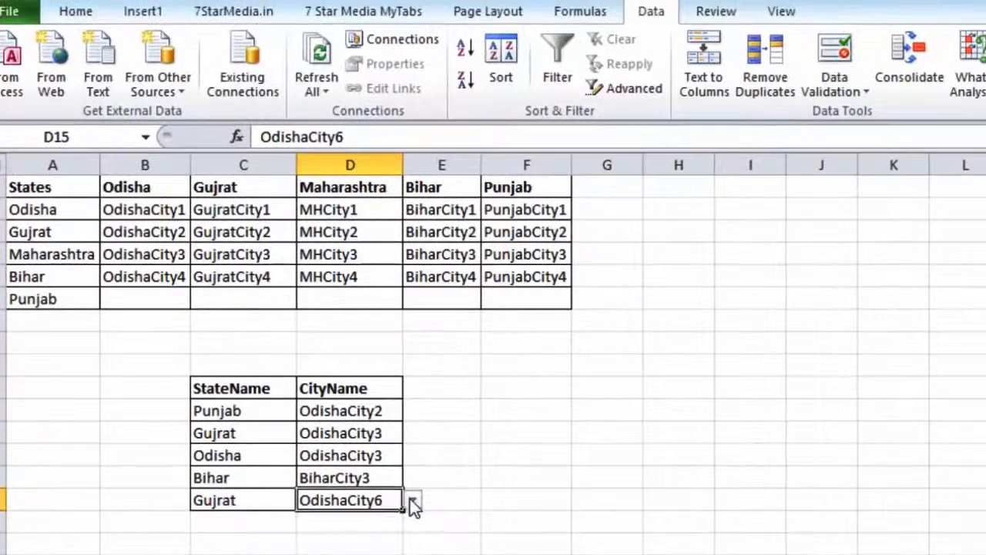
pyautogui.click(443, 493)
pyautogui.click(383, 533)
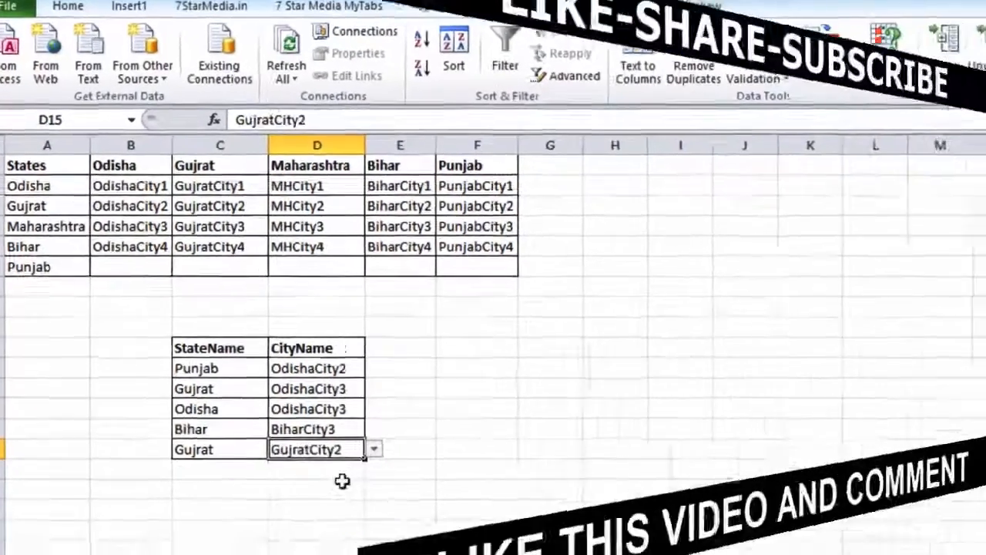
pyautogui.click(484, 454)
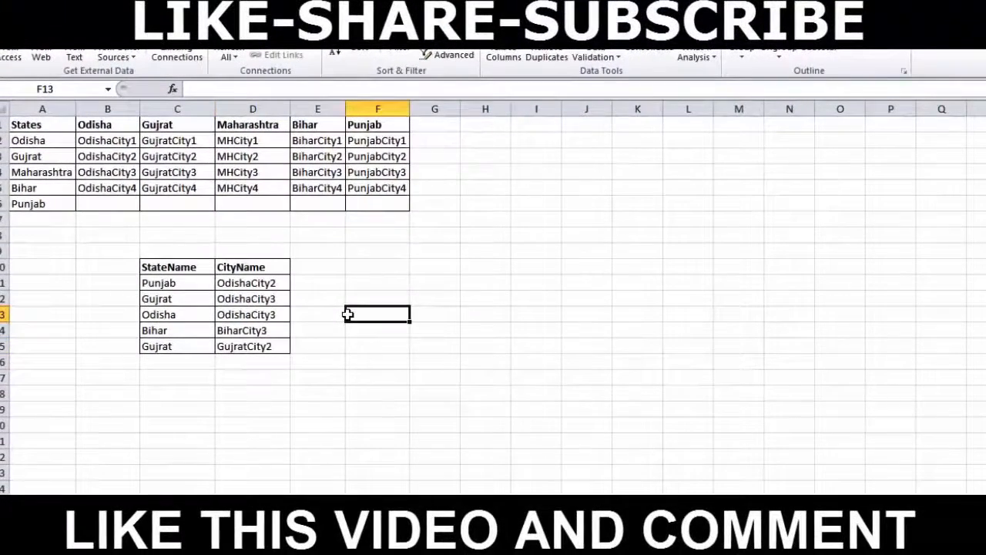